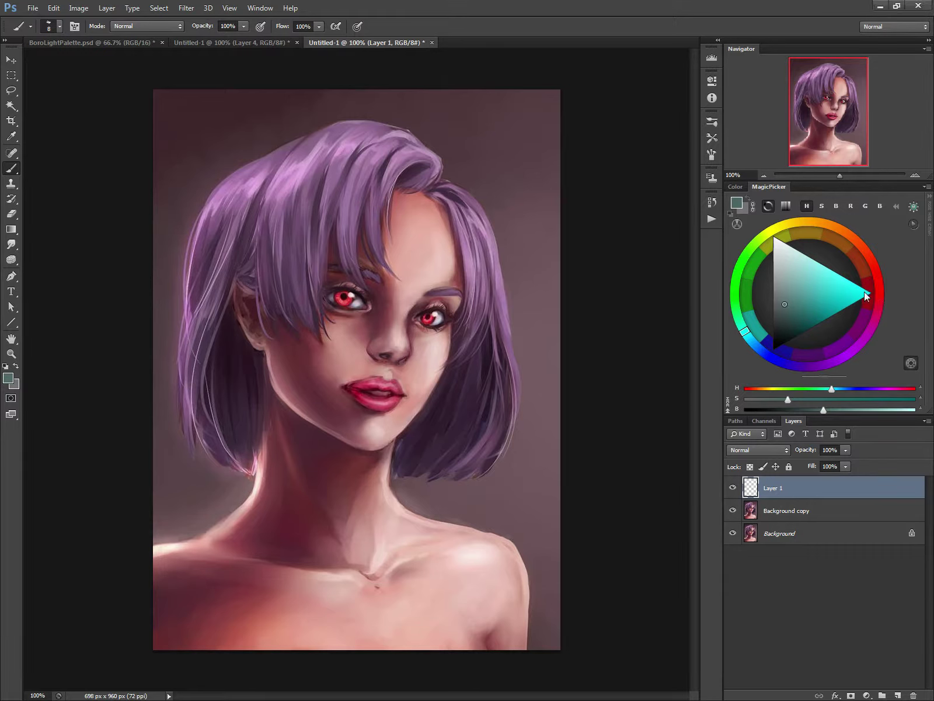
# Pick a bright cyan and paint the face's centre line from hairline to chin on Layer 1.
pyautogui.moveTo(865, 297); pyautogui.dragTo(873, 296)
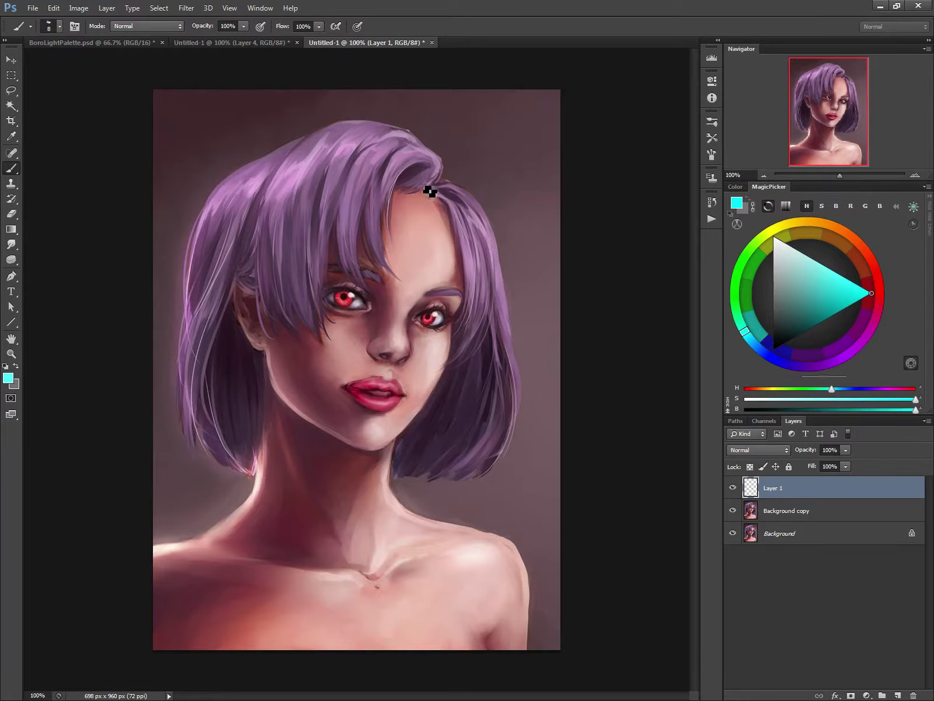
pyautogui.moveTo(421, 191)
pyautogui.mouseDown()
pyautogui.moveTo(424, 218)
pyautogui.moveTo(401, 331)
pyautogui.moveTo(361, 453)
pyautogui.mouseUp()
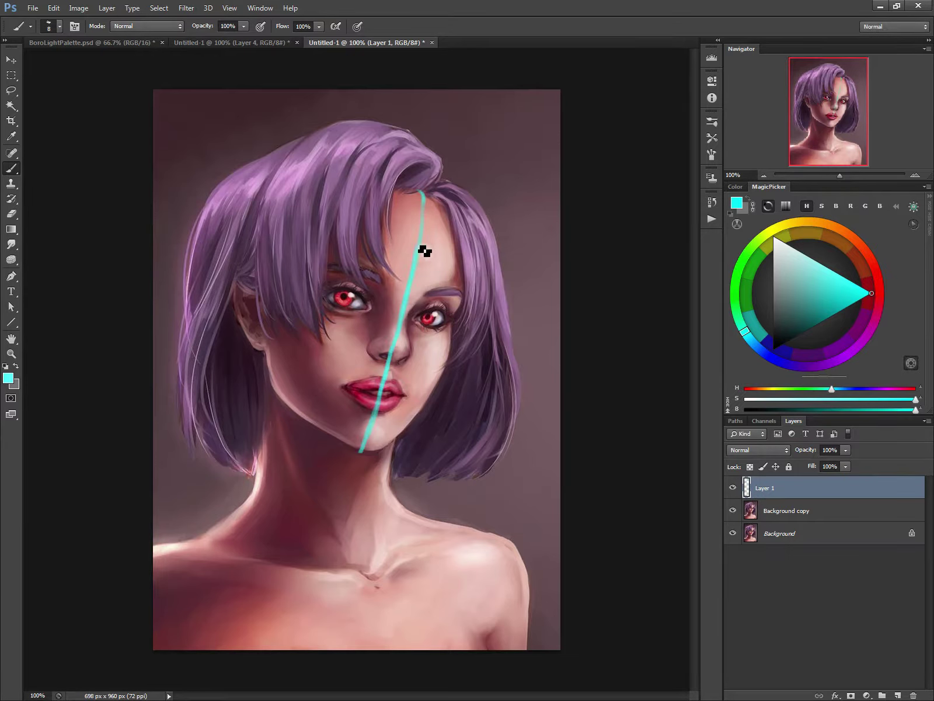
pyautogui.moveTo(423, 192)
pyautogui.mouseDown()
pyautogui.moveTo(419, 267)
pyautogui.moveTo(363, 453)
pyautogui.mouseUp()
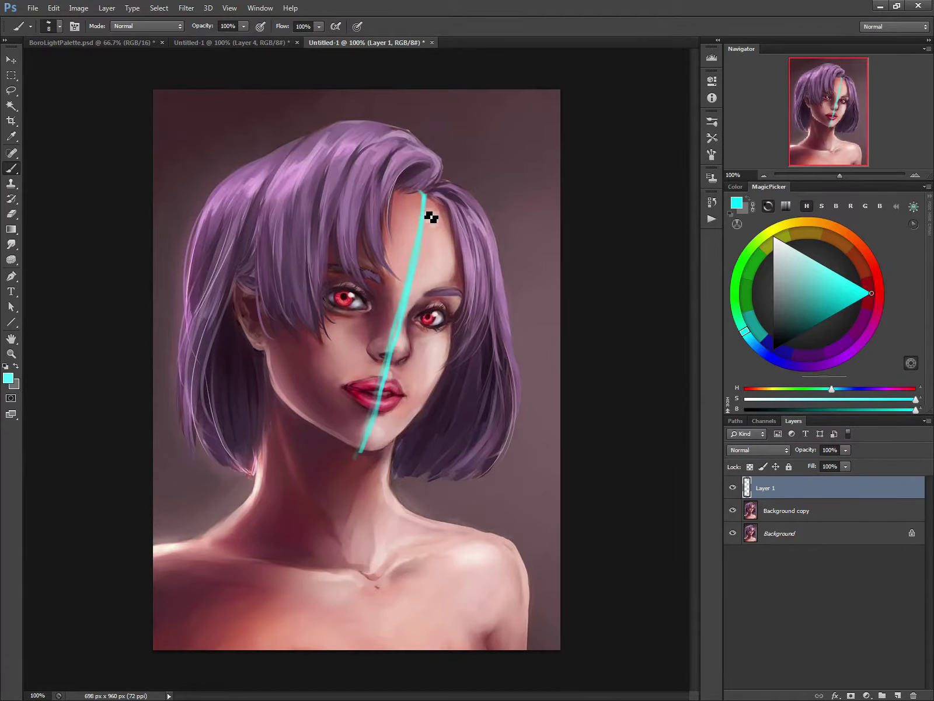
pyautogui.moveTo(421, 192); pyautogui.dragTo(368, 175)
# Thin the top of the centre line with the Eraser and add a guide down the face's right side.
pyautogui.rightClick(422, 232)
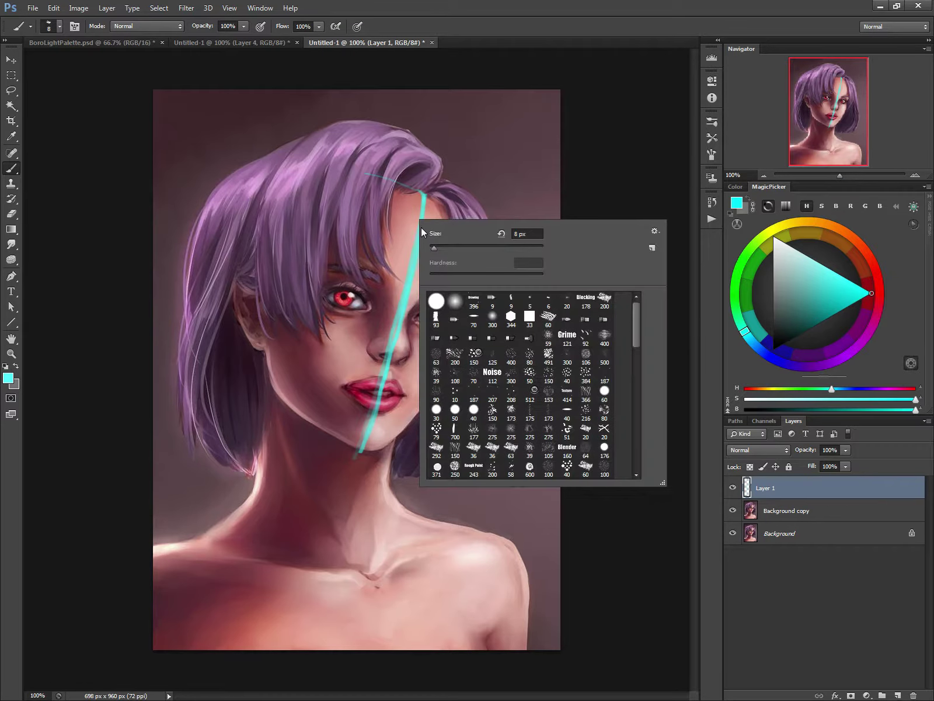
pyautogui.click(422, 217)
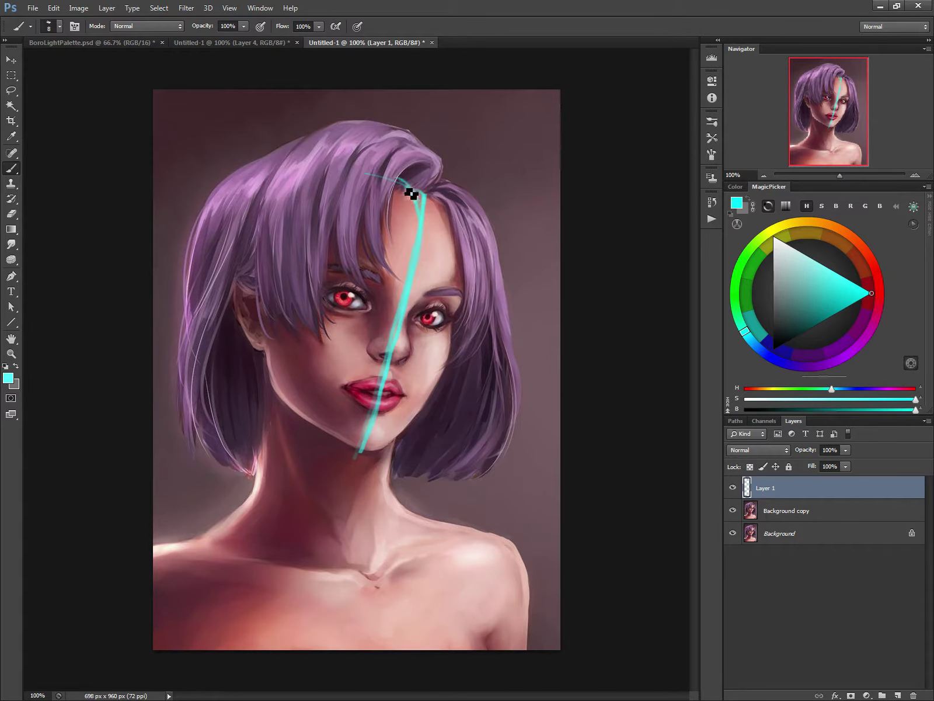
pyautogui.press('e')
pyautogui.moveTo(425, 215); pyautogui.dragTo(419, 185)
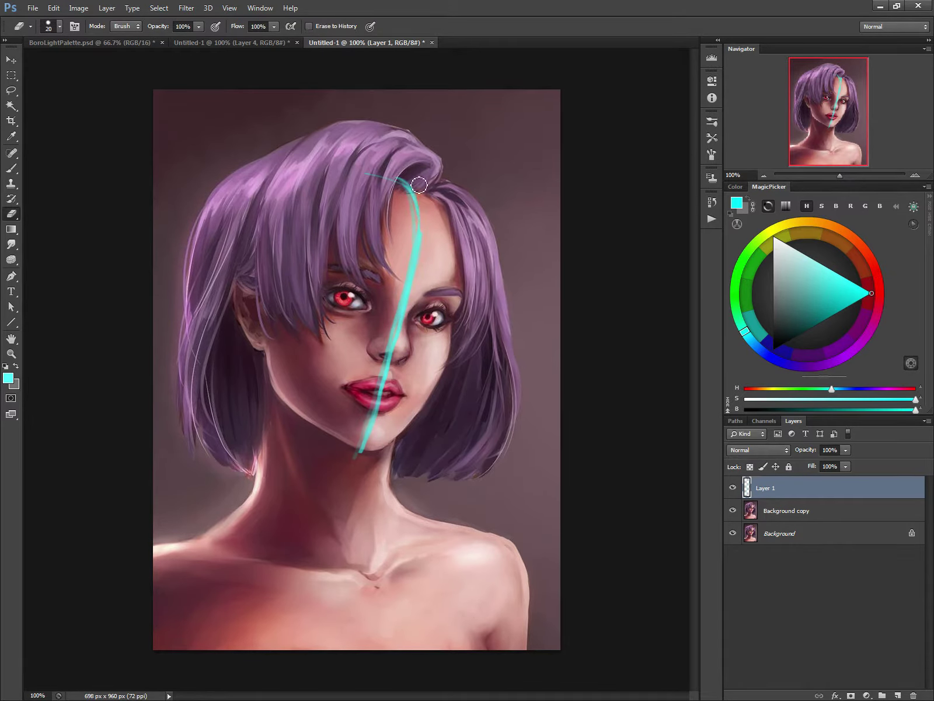
pyautogui.press('b')
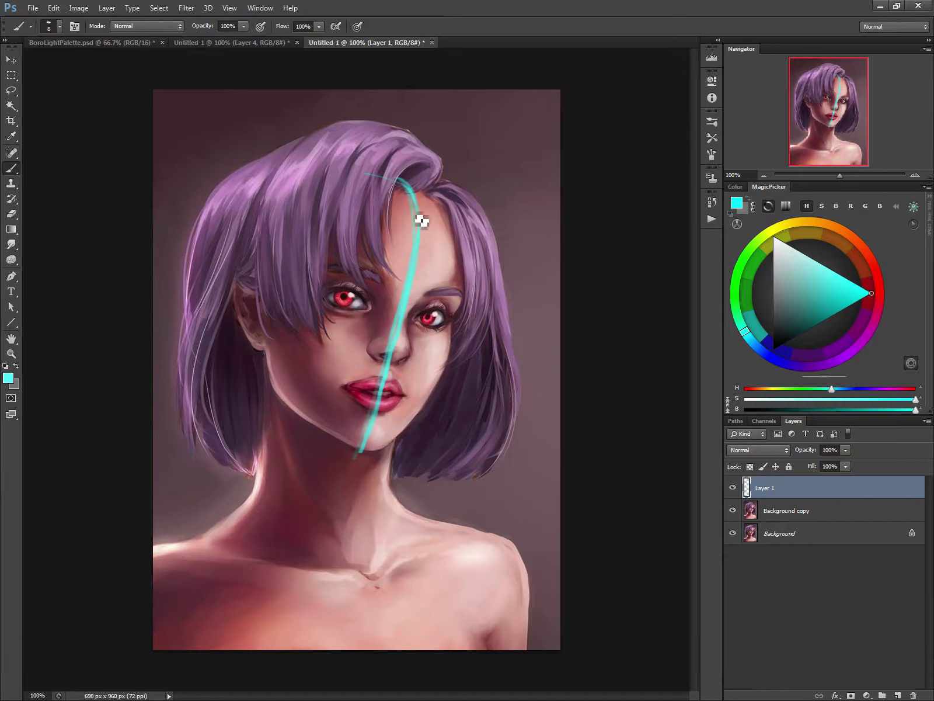
pyautogui.moveTo(470, 215)
pyautogui.mouseDown()
pyautogui.moveTo(461, 323)
pyautogui.moveTo(442, 388)
pyautogui.moveTo(395, 450)
pyautogui.moveTo(336, 442)
pyautogui.moveTo(288, 407)
pyautogui.moveTo(258, 320)
pyautogui.mouseUp()
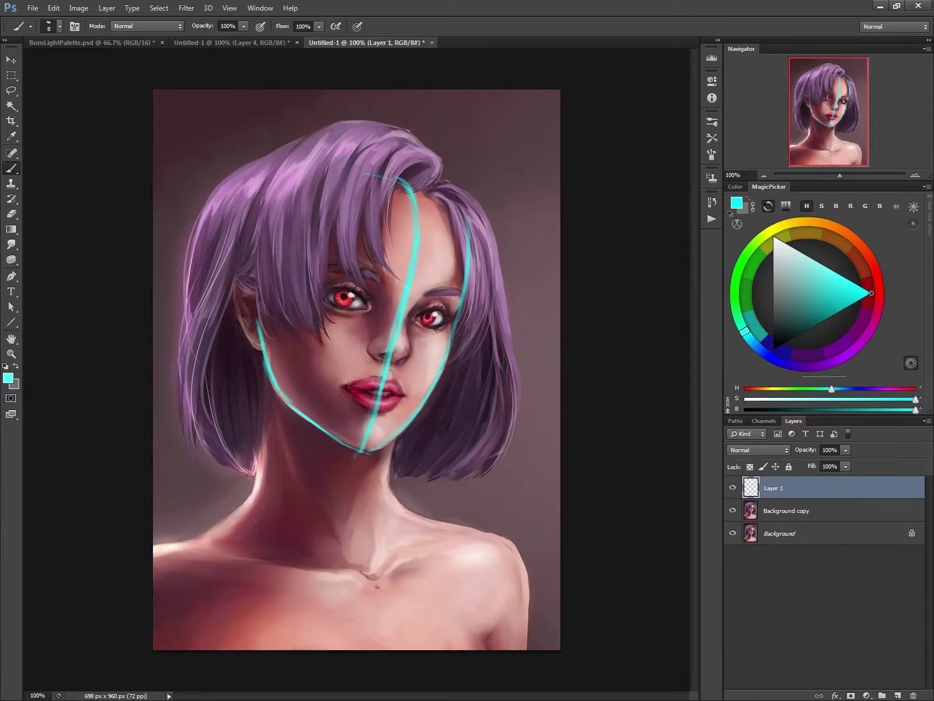
# Arc a cyan guide over the head and draw a straight eye line angled toward the brow.
pyautogui.moveTo(474, 244)
pyautogui.mouseDown()
pyautogui.moveTo(350, 159)
pyautogui.moveTo(274, 195)
pyautogui.moveTo(251, 266)
pyautogui.moveTo(259, 334)
pyautogui.mouseUp()
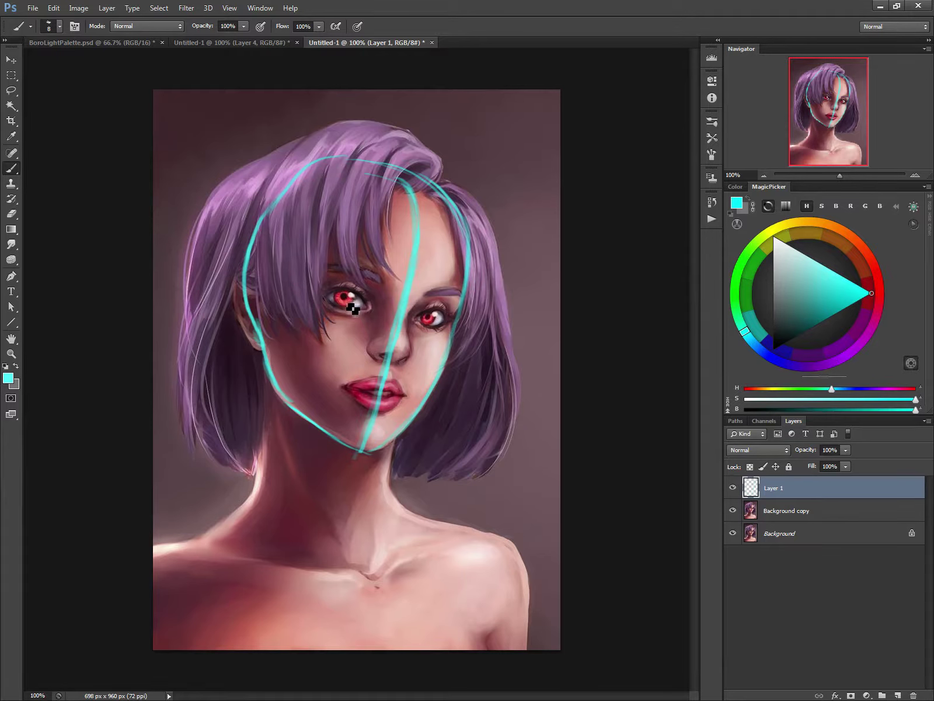
pyautogui.click(440, 317)
pyautogui.keyDown('shift'); pyautogui.click(314, 290); pyautogui.keyUp('shift')
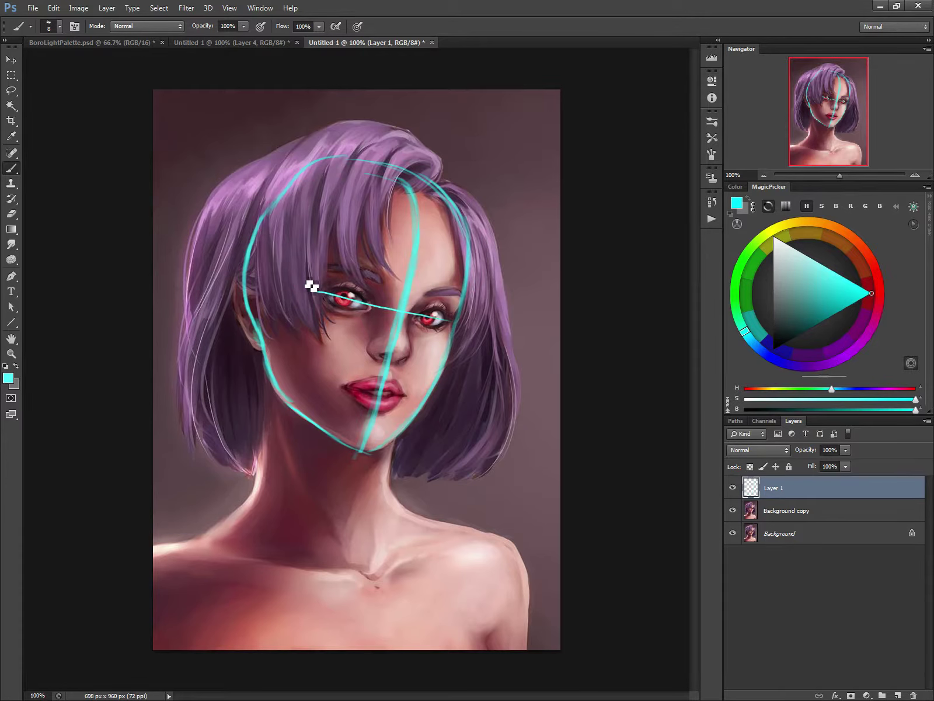
pyautogui.hotkey('ctrl', 'z')
pyautogui.click(435, 316)
pyautogui.keyDown('shift'); pyautogui.click(322, 272); pyautogui.keyUp('shift')
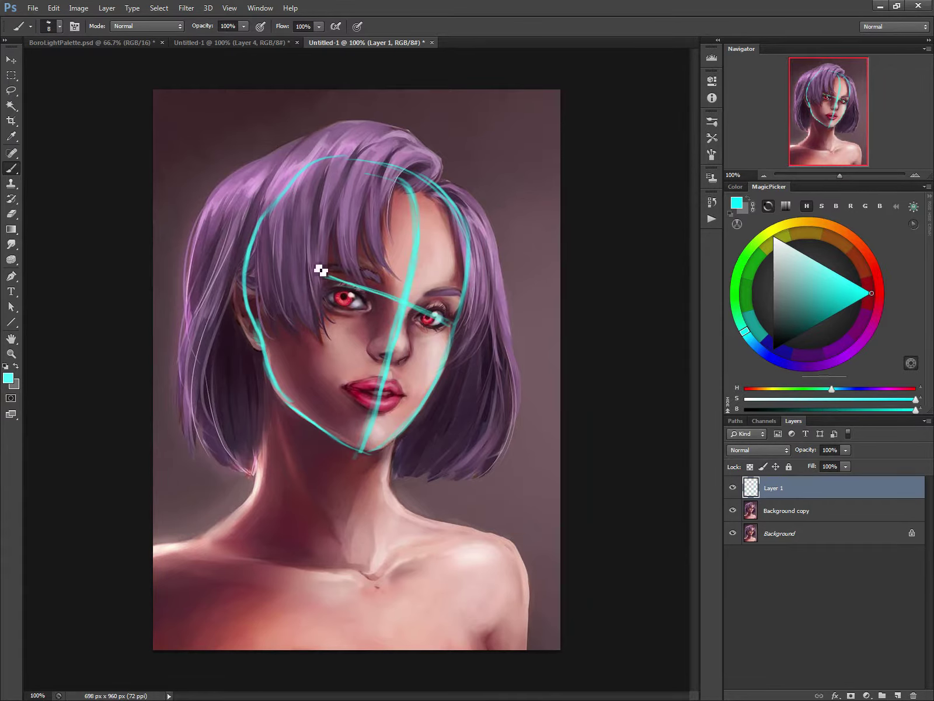
# Add straight cyan guides marking the base of the nose and across the lips.
pyautogui.click(403, 366)
pyautogui.keyDown('shift'); pyautogui.click(361, 352); pyautogui.keyUp('shift')
pyautogui.click(337, 380)
pyautogui.keyDown('shift'); pyautogui.click(407, 403); pyautogui.keyUp('shift')
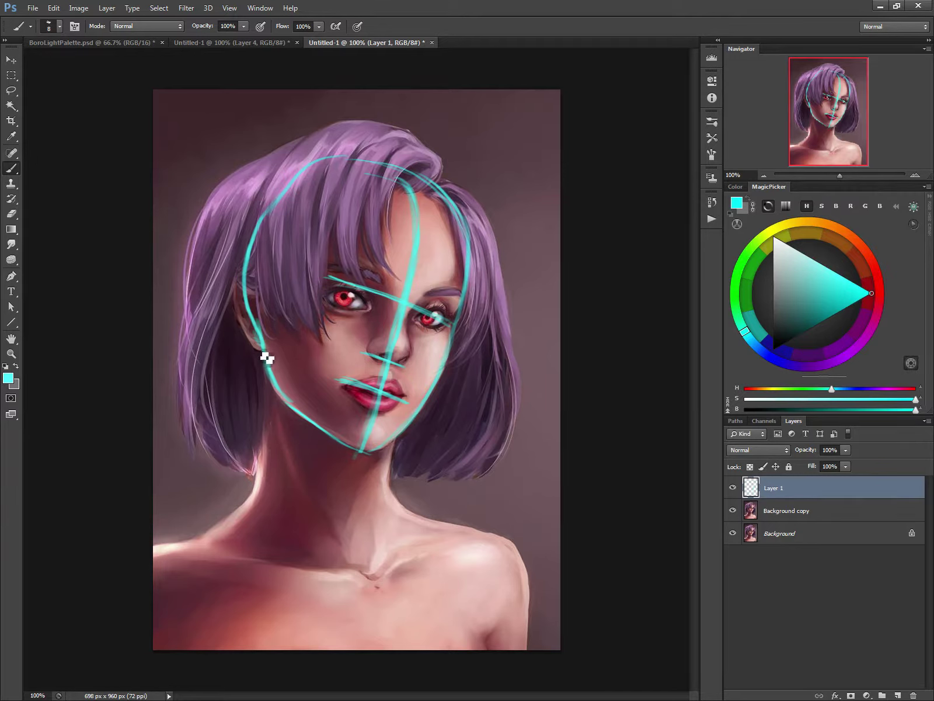
# Sketch cyan guides along the back and front of the neck, the shoulder and down the chest.
pyautogui.moveTo(265, 376); pyautogui.dragTo(218, 439)
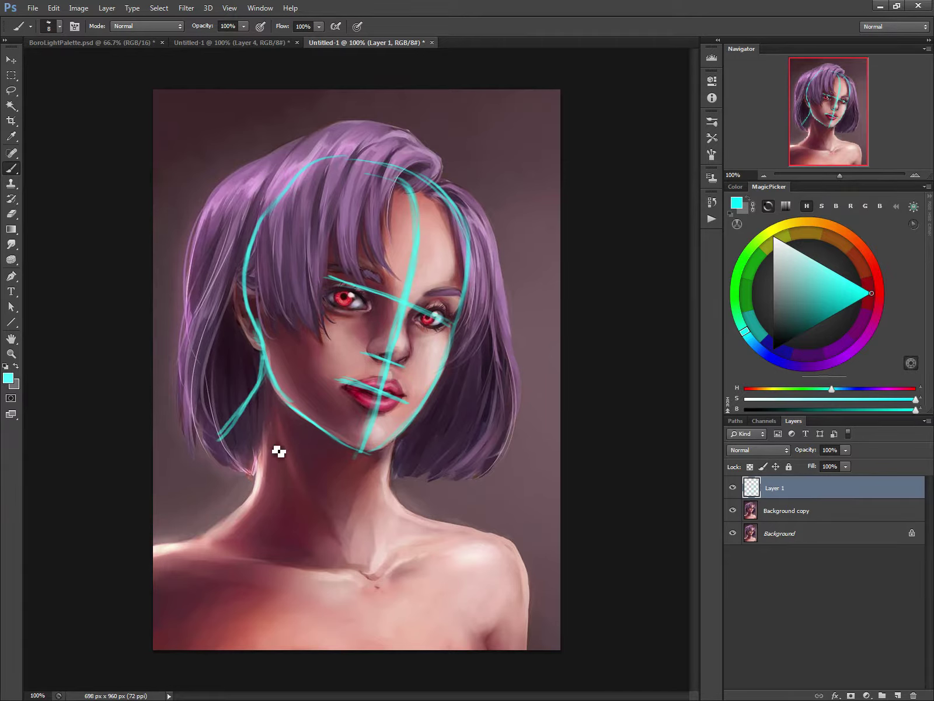
pyautogui.moveTo(362, 451); pyautogui.dragTo(328, 491)
pyautogui.moveTo(216, 448)
pyautogui.mouseDown()
pyautogui.moveTo(253, 490)
pyautogui.moveTo(309, 525)
pyautogui.moveTo(324, 499)
pyautogui.mouseUp()
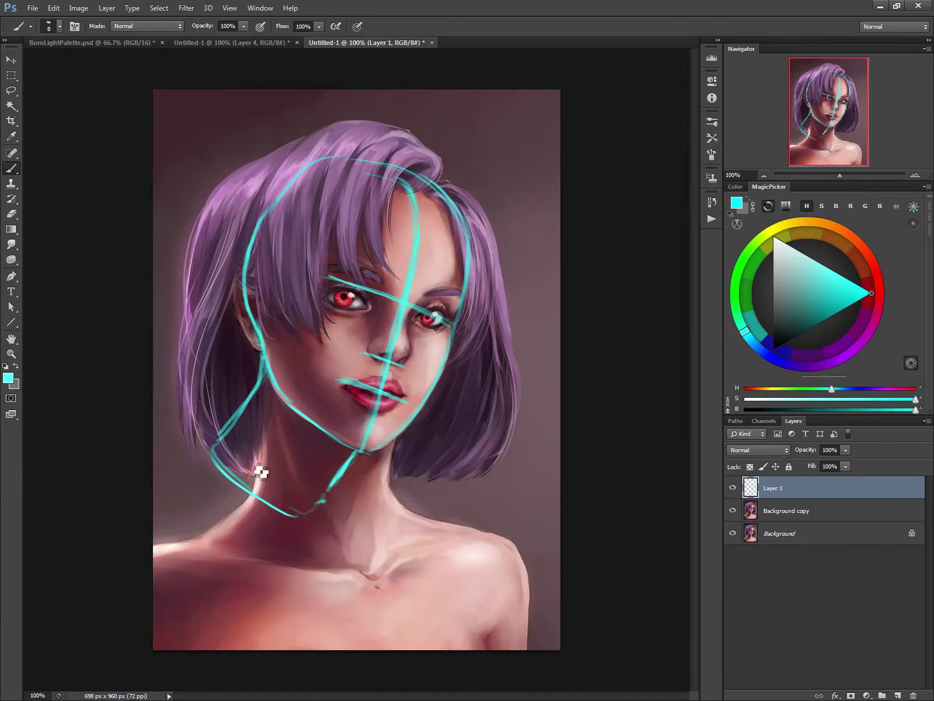
pyautogui.moveTo(217, 438); pyautogui.dragTo(160, 454)
pyautogui.moveTo(385, 604); pyautogui.dragTo(394, 649)
pyautogui.moveTo(299, 517); pyautogui.dragTo(325, 640)
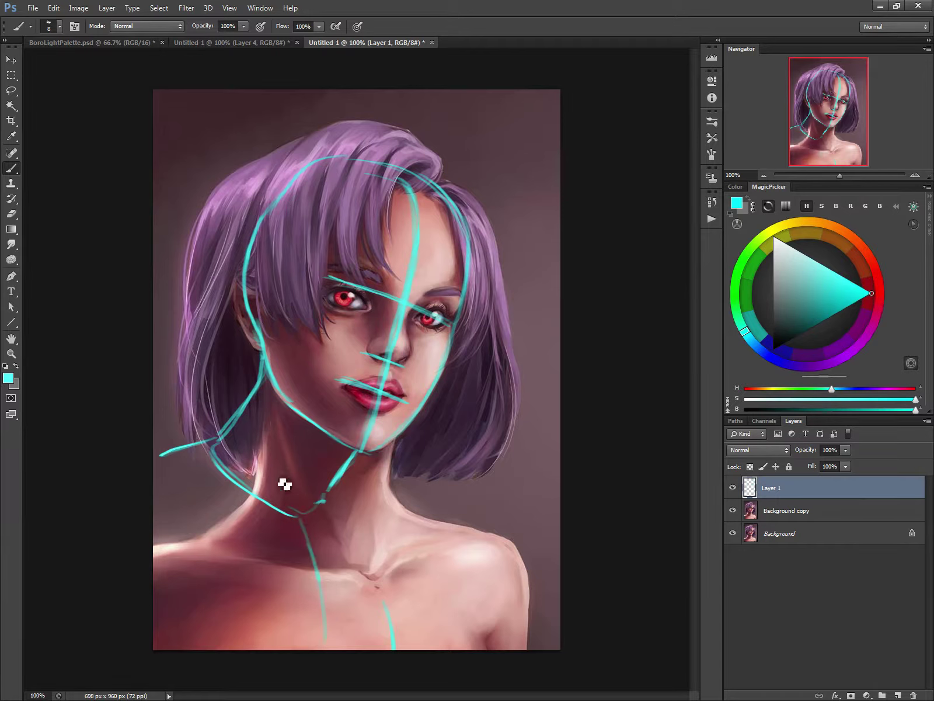
pyautogui.moveTo(359, 453)
pyautogui.mouseDown()
pyautogui.moveTo(419, 494)
pyautogui.moveTo(440, 631)
pyautogui.mouseUp()
# Hide the guide layer and copy the lassoed head and hair from Background copy onto a new layer.
pyautogui.click(730, 489)
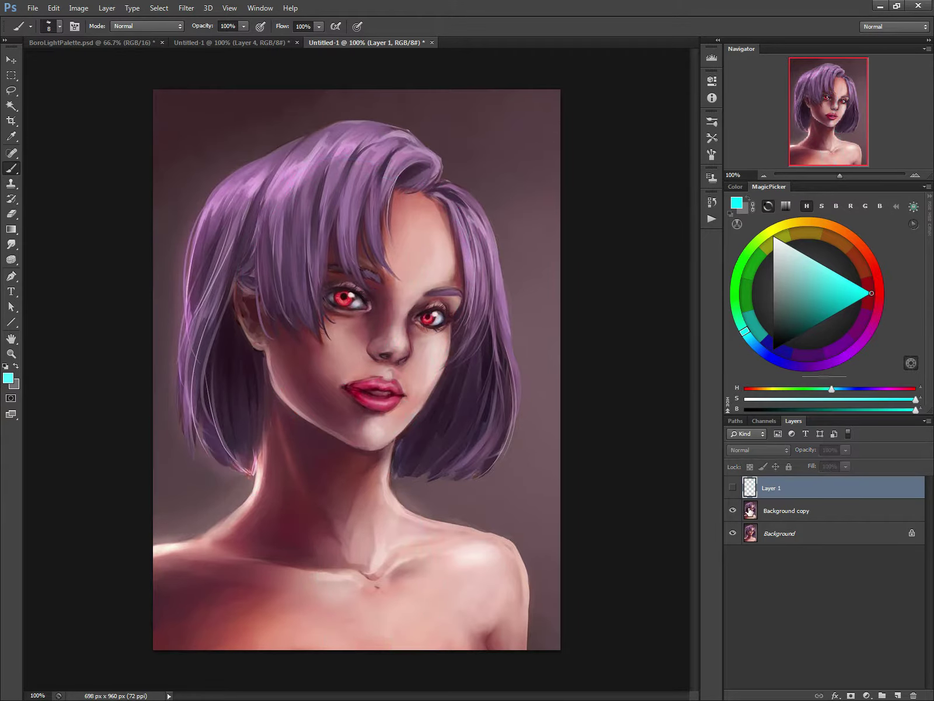
pyautogui.click(750, 511)
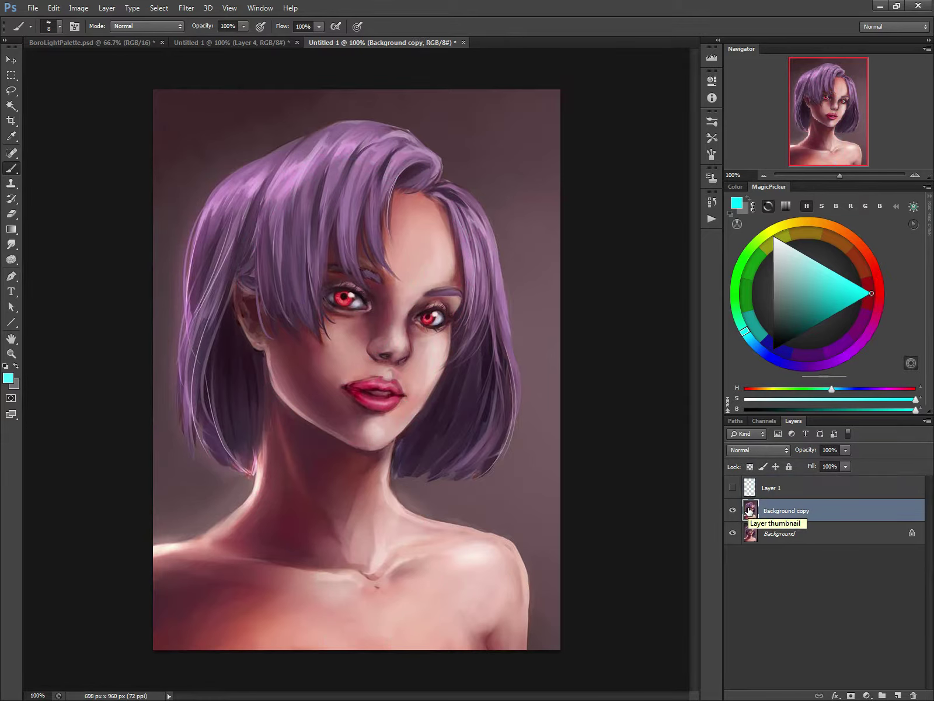
pyautogui.click(12, 91)
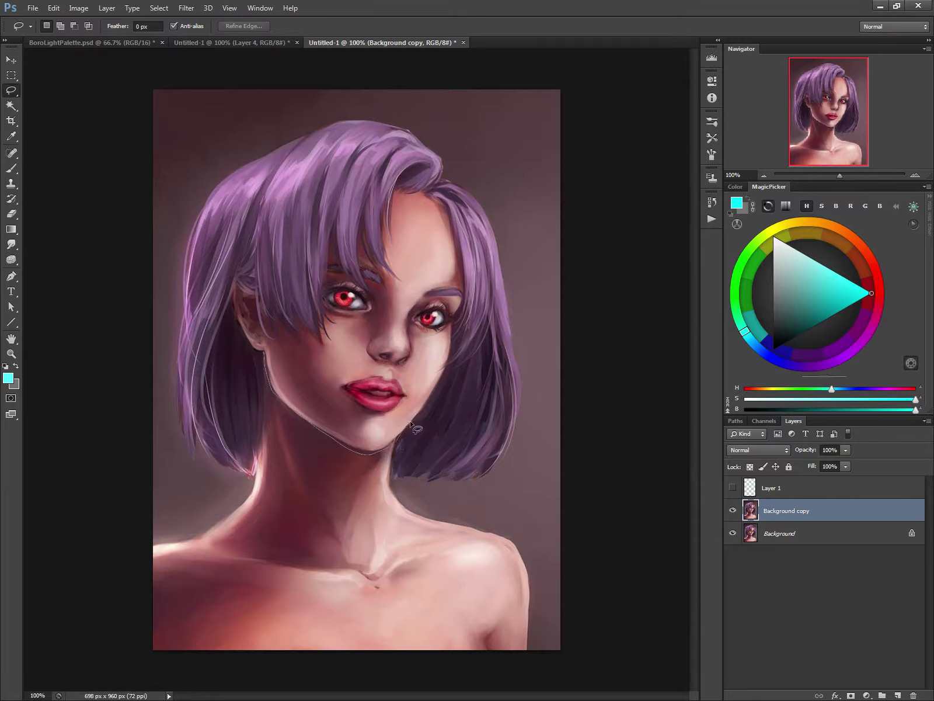
pyautogui.moveTo(432, 391); pyautogui.dragTo(432, 391)
pyautogui.click(269, 399)
pyautogui.moveTo(538, 284)
pyautogui.mouseDown()
pyautogui.moveTo(325, 99)
pyautogui.moveTo(161, 359)
pyautogui.moveTo(232, 492)
pyautogui.moveTo(272, 393)
pyautogui.mouseUp()
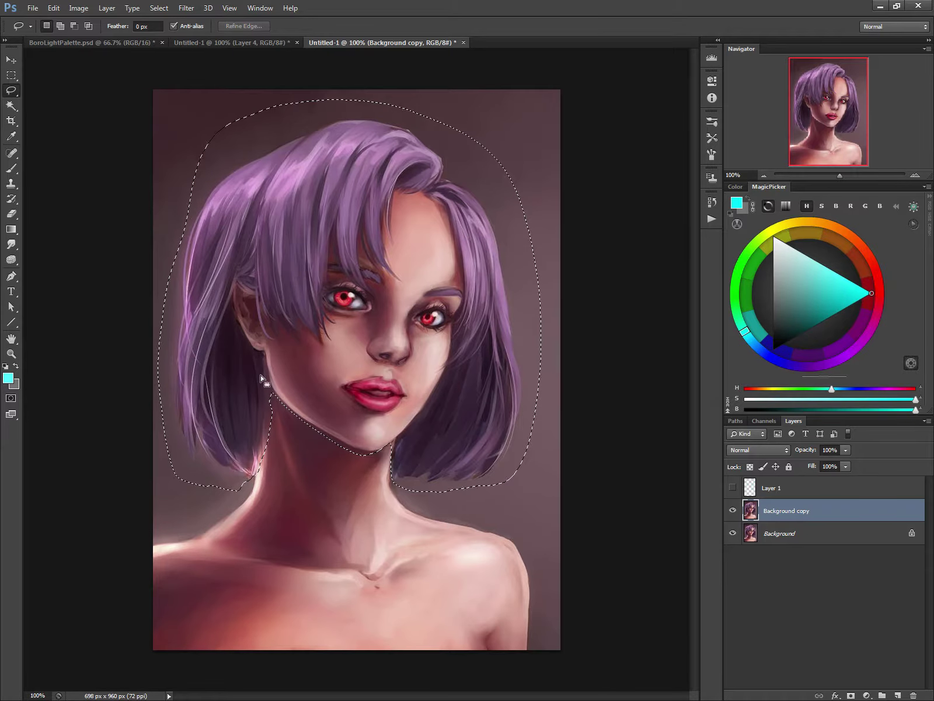
pyautogui.rightClick(284, 359)
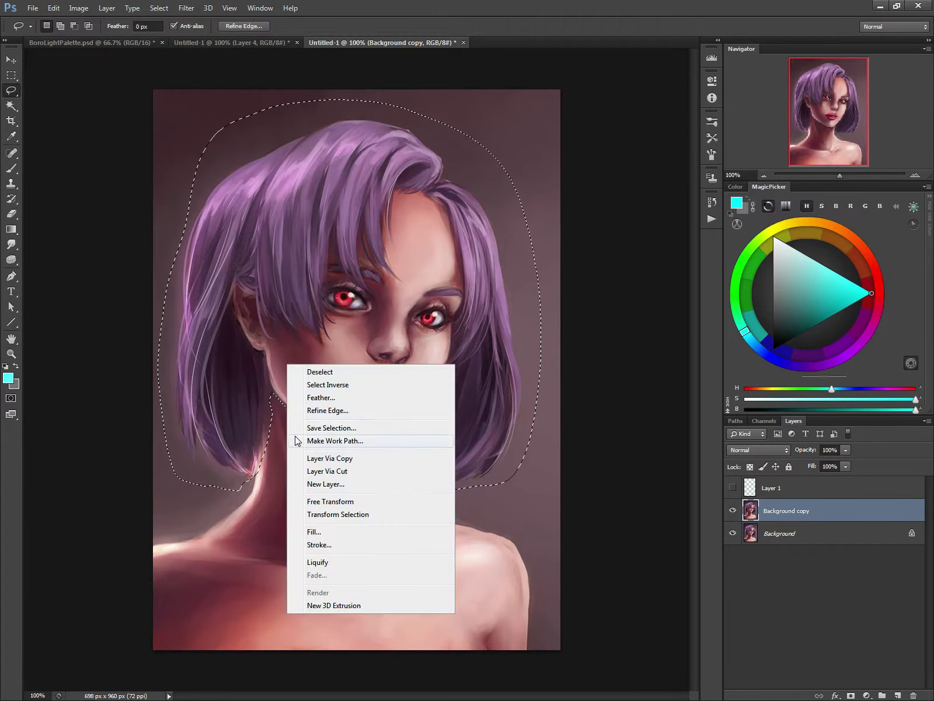
pyautogui.click(304, 515)
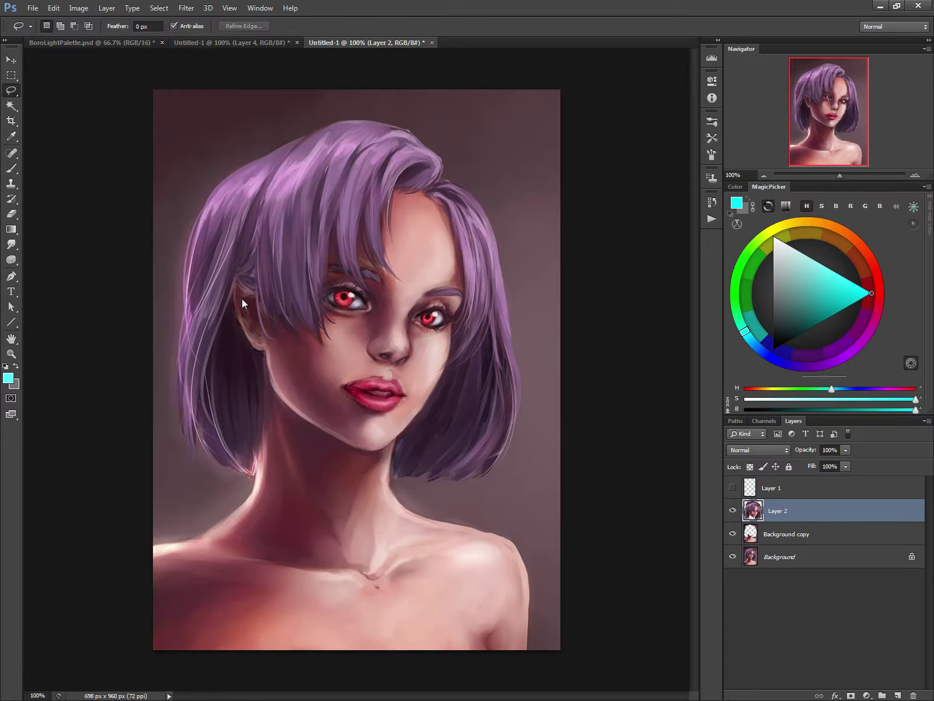
# Scale the copied head to about 110% and shift it slightly down and right.
pyautogui.hotkey('ctrl', 't')
pyautogui.moveTo(539, 490); pyautogui.dragTo(581, 534)
pyautogui.moveTo(336, 429)
pyautogui.mouseDown()
pyautogui.moveTo(343, 443)
pyautogui.moveTo(342, 417)
pyautogui.mouseUp()
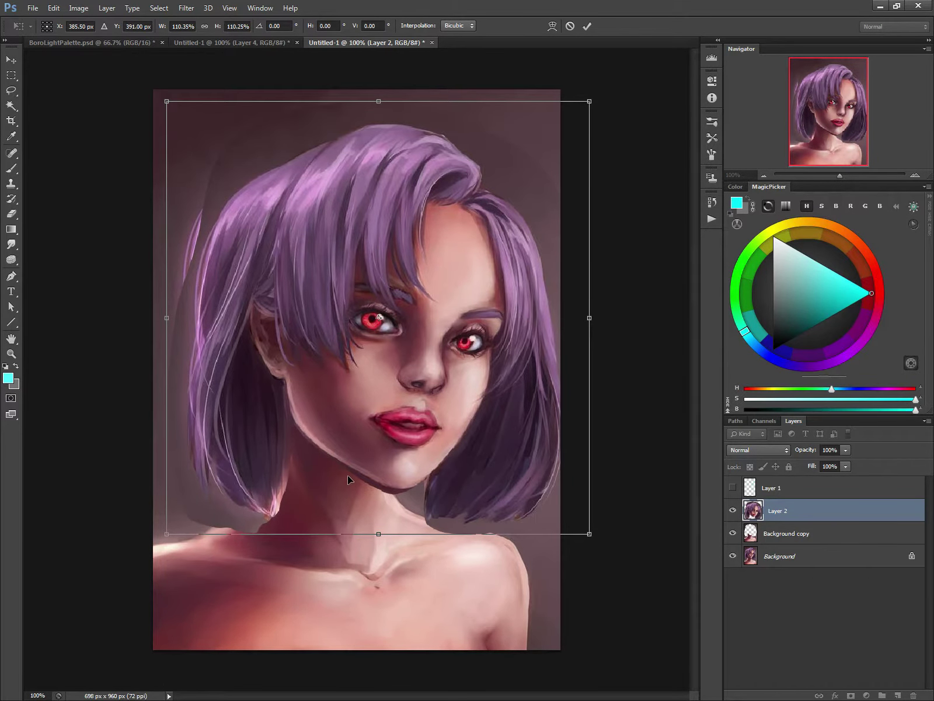
pyautogui.press('Return')
pyautogui.press('l')
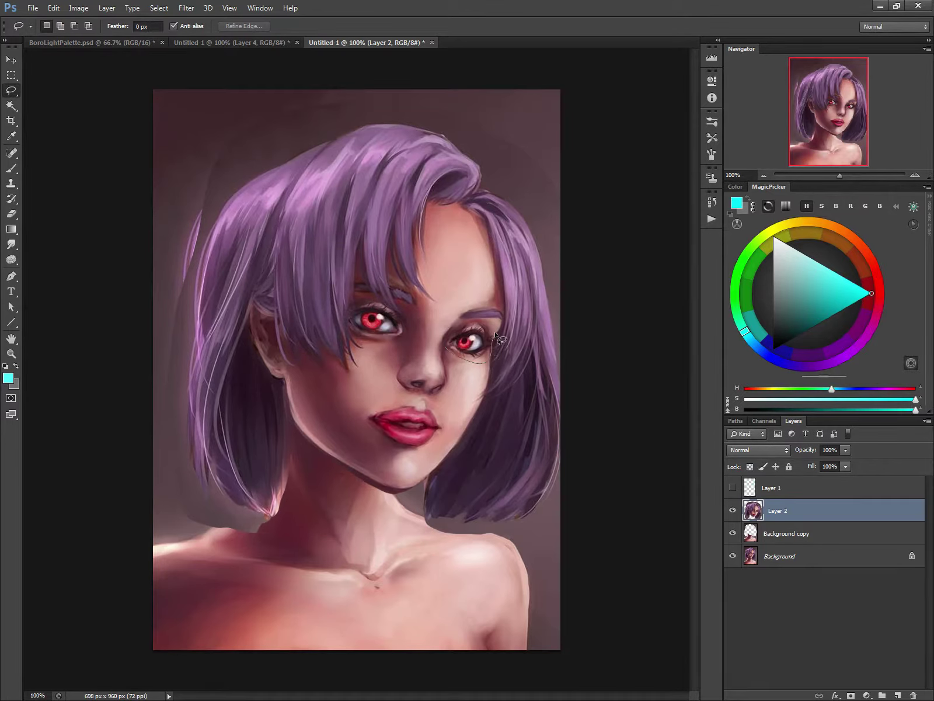
# Lasso both eyes with a 4.6 px feather.
pyautogui.moveTo(450, 348); pyautogui.dragTo(452, 346)
pyautogui.hotkey('ctrl', 'd')
pyautogui.moveTo(114, 27); pyautogui.dragTo(121, 26)
pyautogui.moveTo(383, 360); pyautogui.dragTo(383, 357)
pyautogui.moveTo(439, 340); pyautogui.dragTo(420, 322)
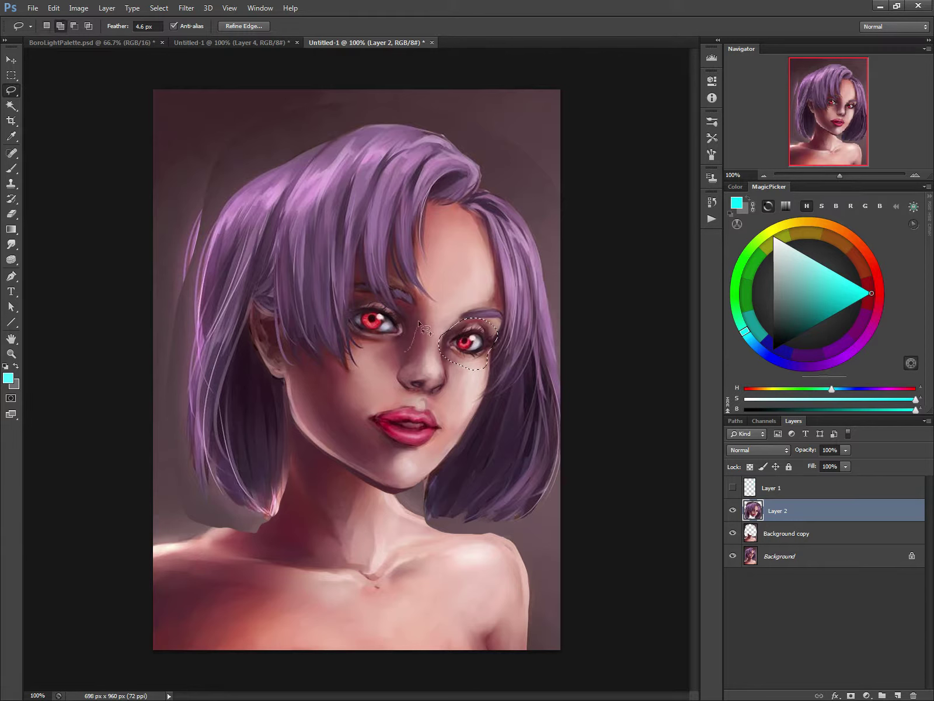
pyautogui.moveTo(368, 353); pyautogui.dragTo(384, 352)
# Rotate the selected eyes about 5° and raise them, then deselect.
pyautogui.hotkey('ctrl', 't')
pyautogui.moveTo(317, 310); pyautogui.dragTo(325, 293)
pyautogui.moveTo(384, 328)
pyautogui.mouseDown()
pyautogui.moveTo(393, 326)
pyautogui.moveTo(387, 320)
pyautogui.mouseUp()
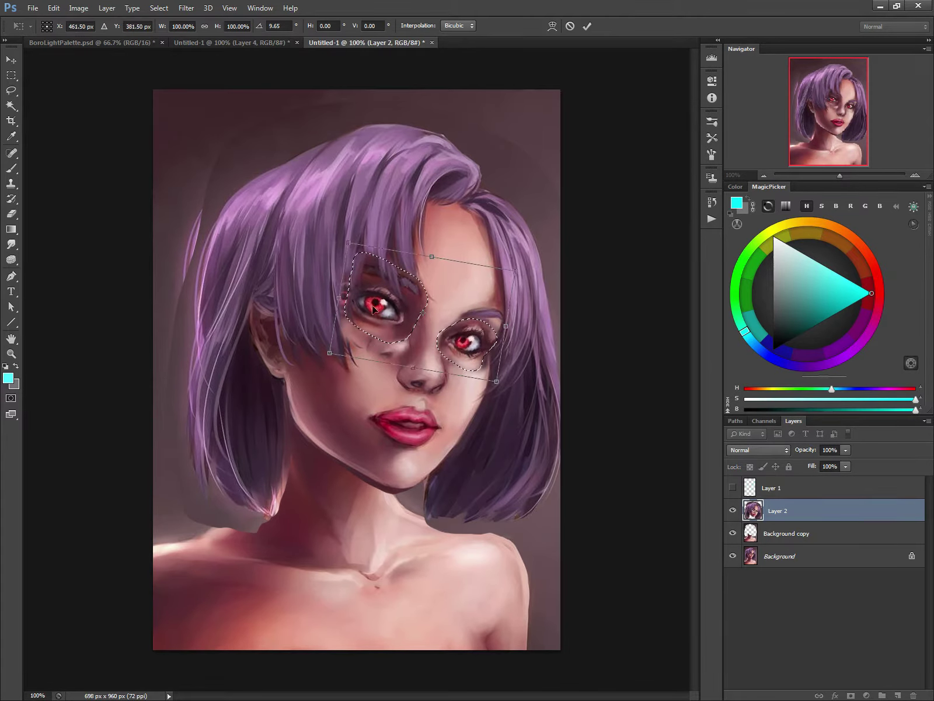
pyautogui.moveTo(302, 287); pyautogui.dragTo(300, 305)
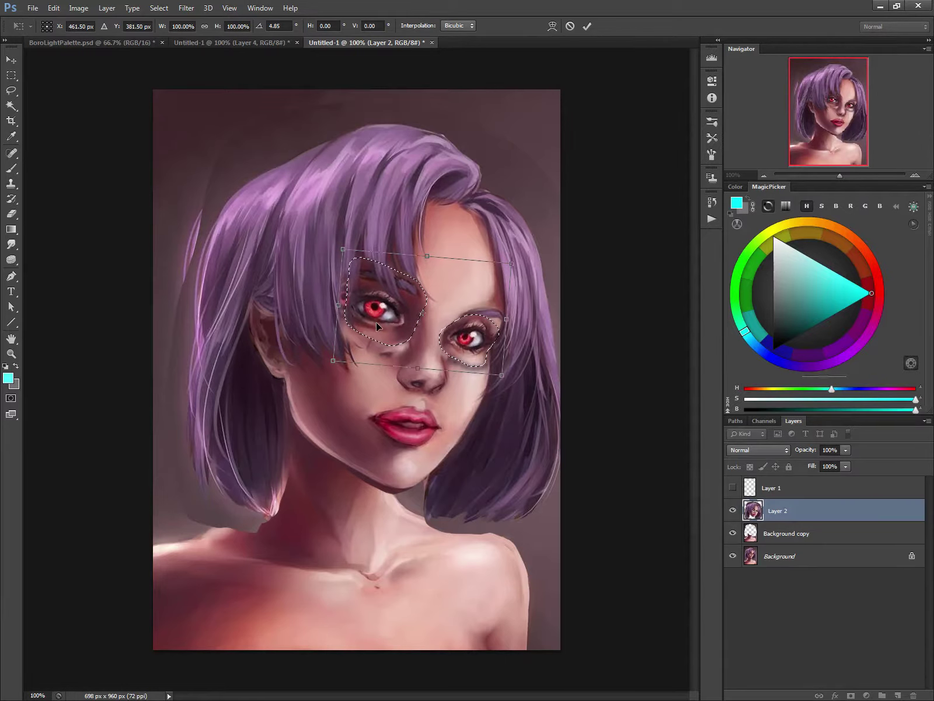
pyautogui.press('Return')
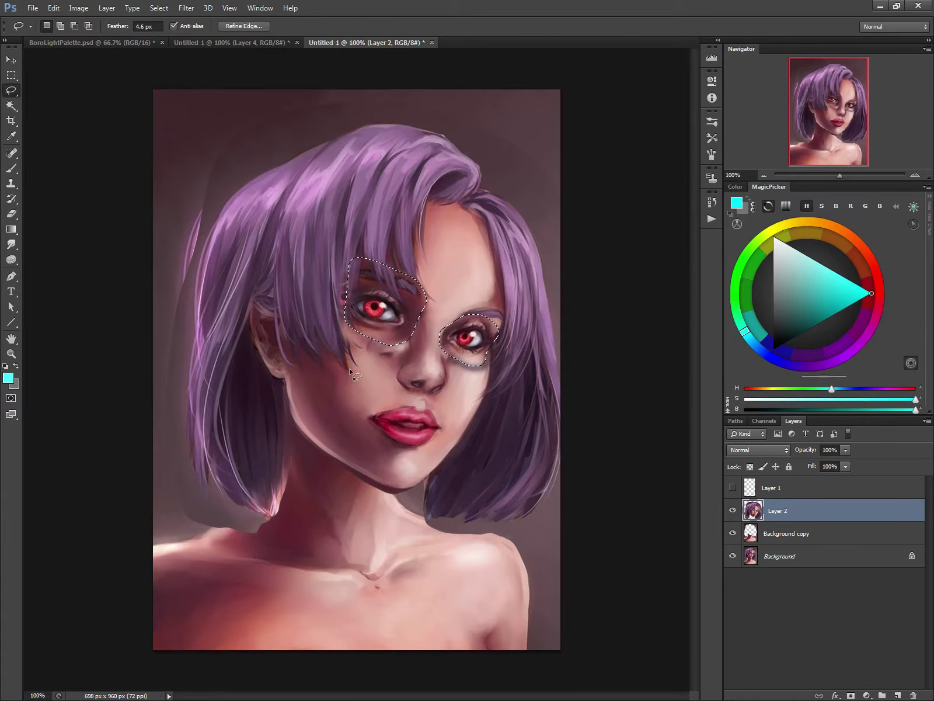
pyautogui.hotkey('ctrl', 'd')
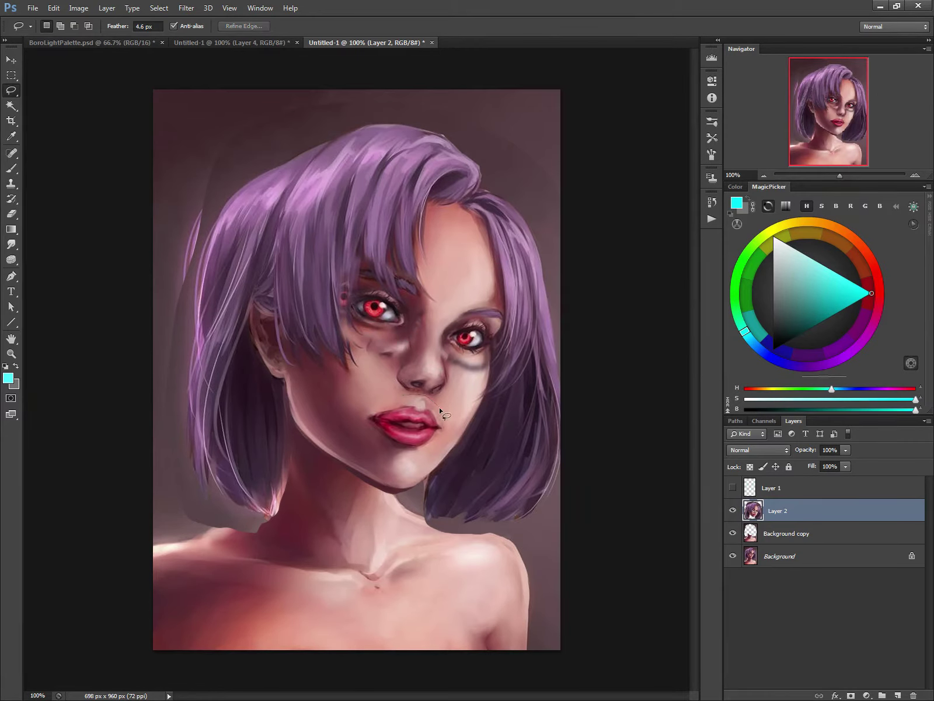
# Select the lips, rotate them about 11°, shift and narrow them, then deselect.
pyautogui.moveTo(355, 418); pyautogui.dragTo(408, 396)
pyautogui.hotkey('ctrl', 't')
pyautogui.moveTo(349, 390); pyautogui.dragTo(358, 377)
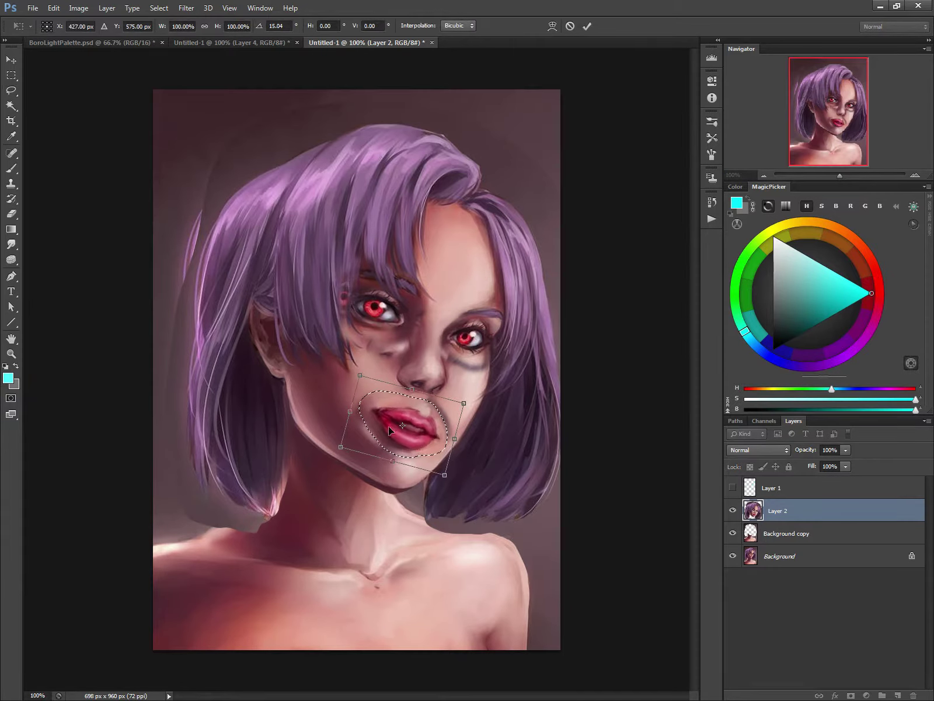
pyautogui.moveTo(388, 426); pyautogui.dragTo(385, 424)
pyautogui.moveTo(316, 392); pyautogui.dragTo(323, 410)
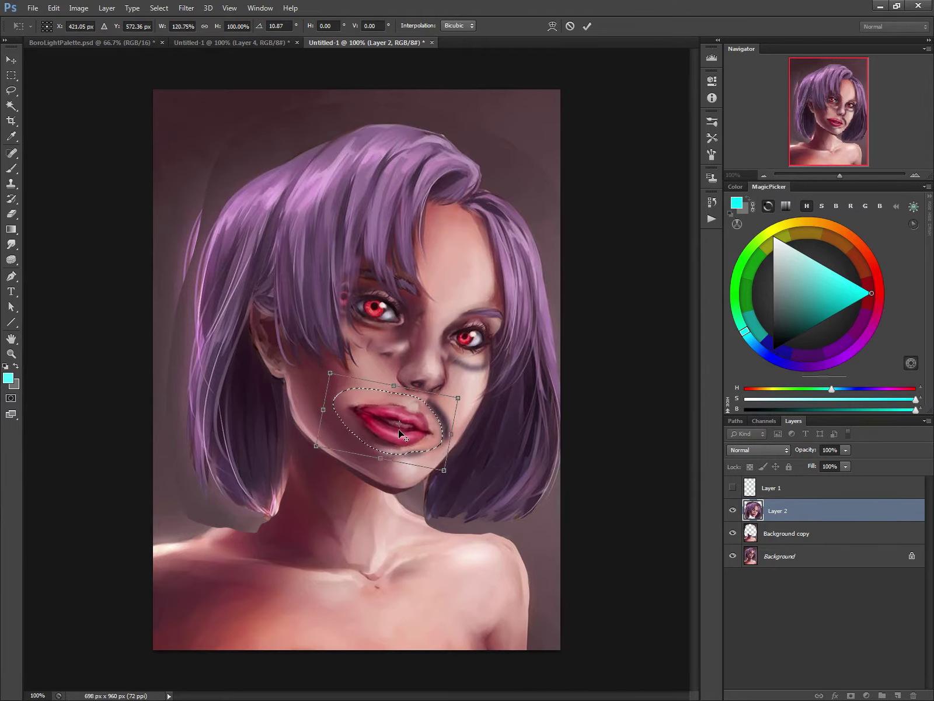
pyautogui.moveTo(399, 428); pyautogui.dragTo(388, 440)
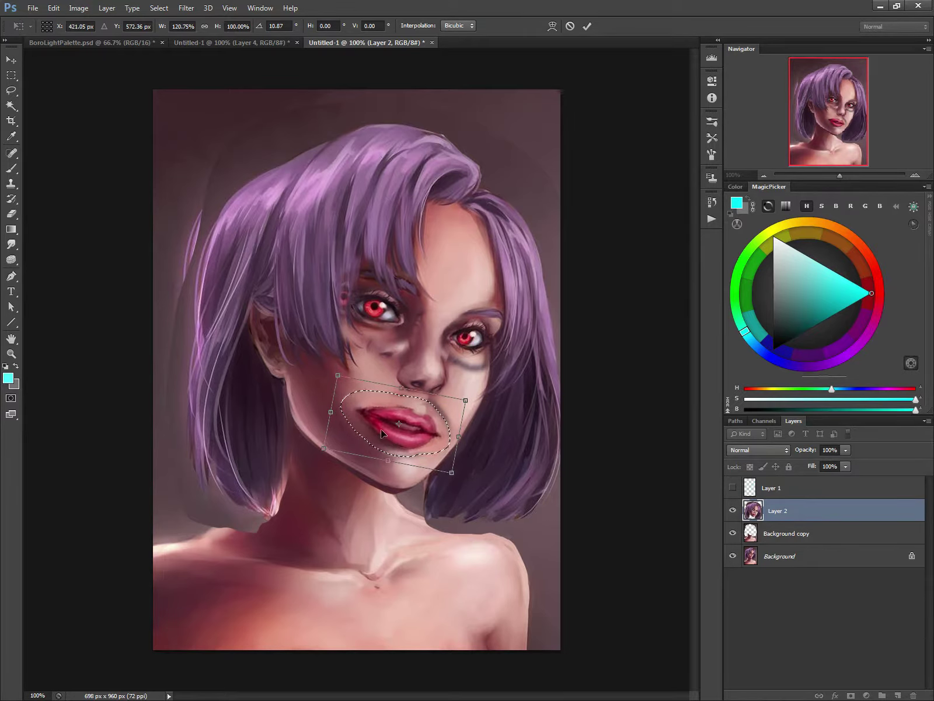
pyautogui.moveTo(330, 412); pyautogui.dragTo(336, 413)
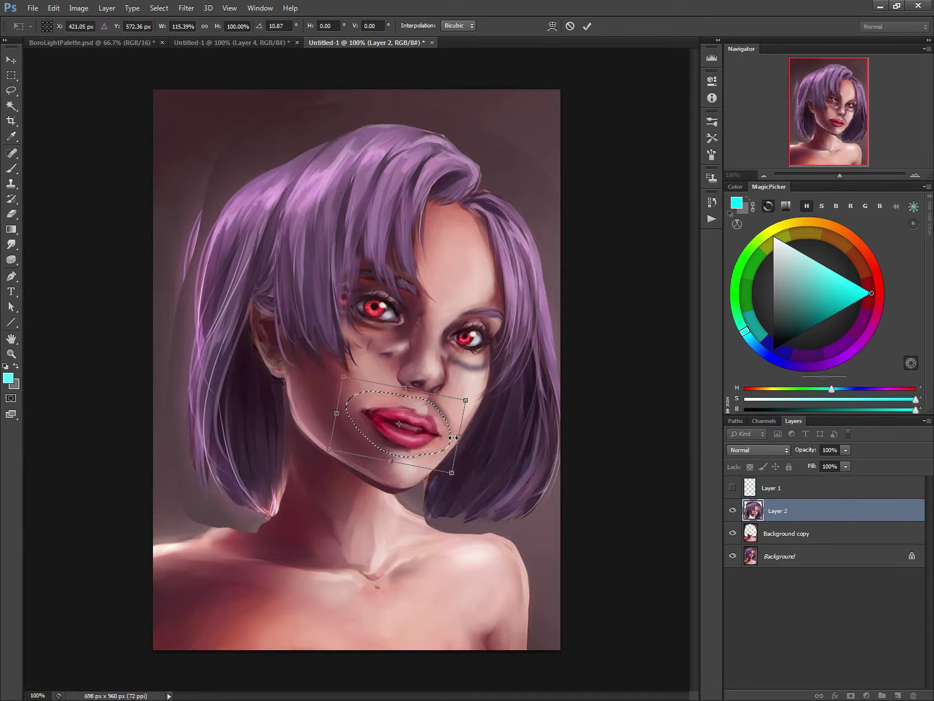
pyautogui.press('Return')
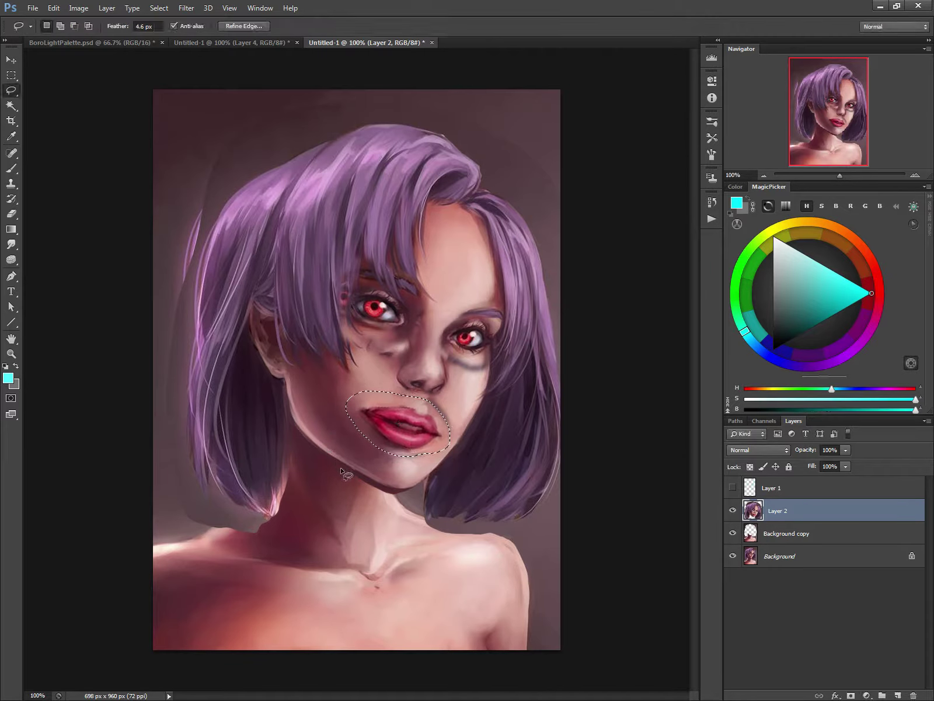
pyautogui.hotkey('ctrl', 'd')
pyautogui.press('b')
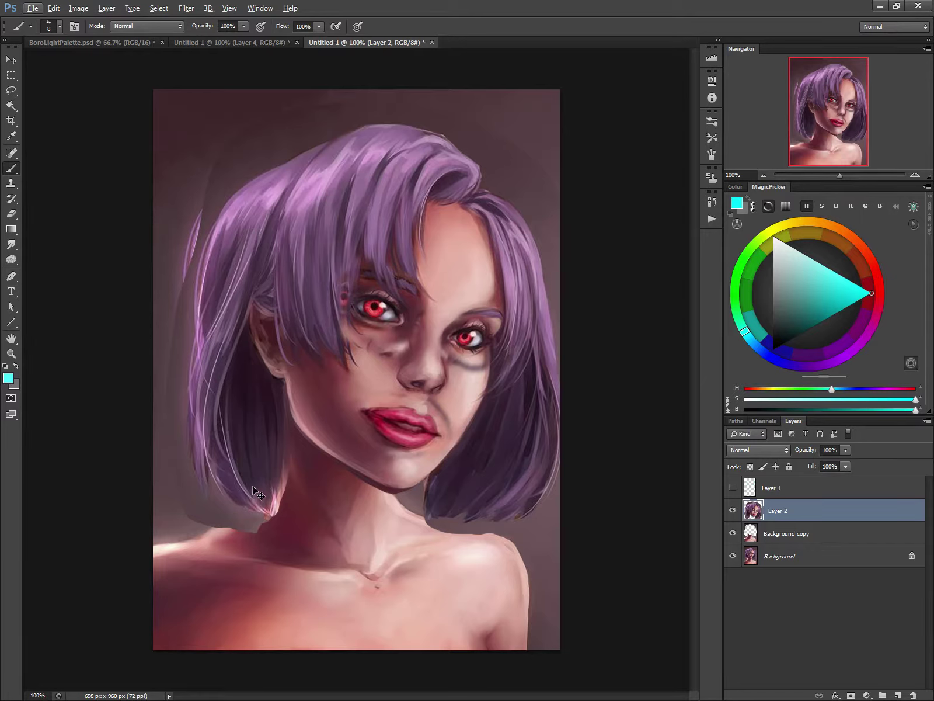
# Erase the grey patch under the hair tip and sample a dark maroon with a larger brush.
pyautogui.press('e')
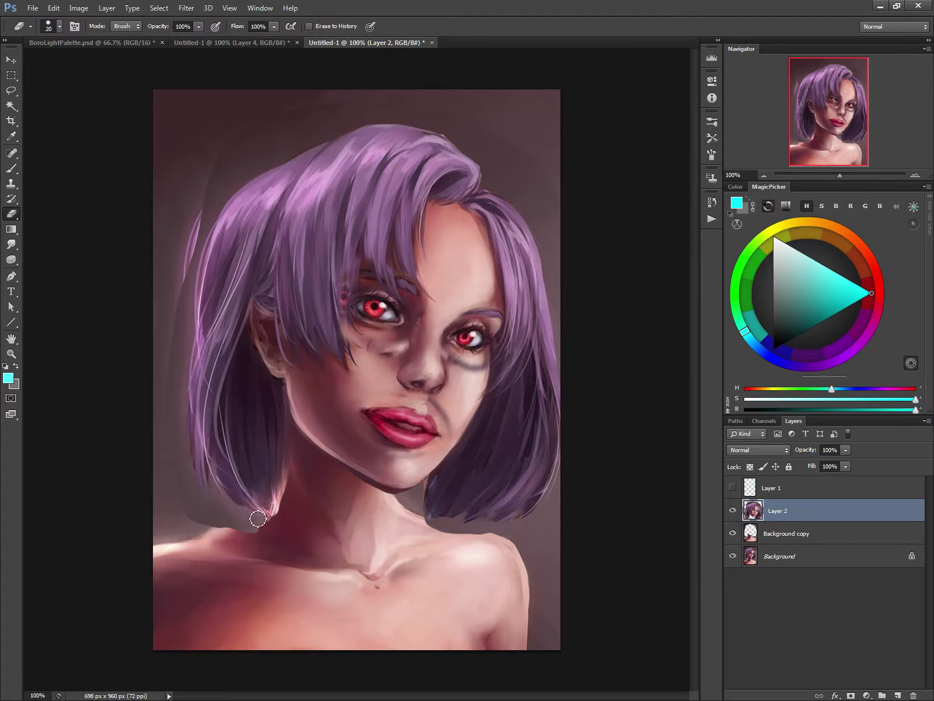
pyautogui.moveTo(250, 516); pyautogui.dragTo(196, 512)
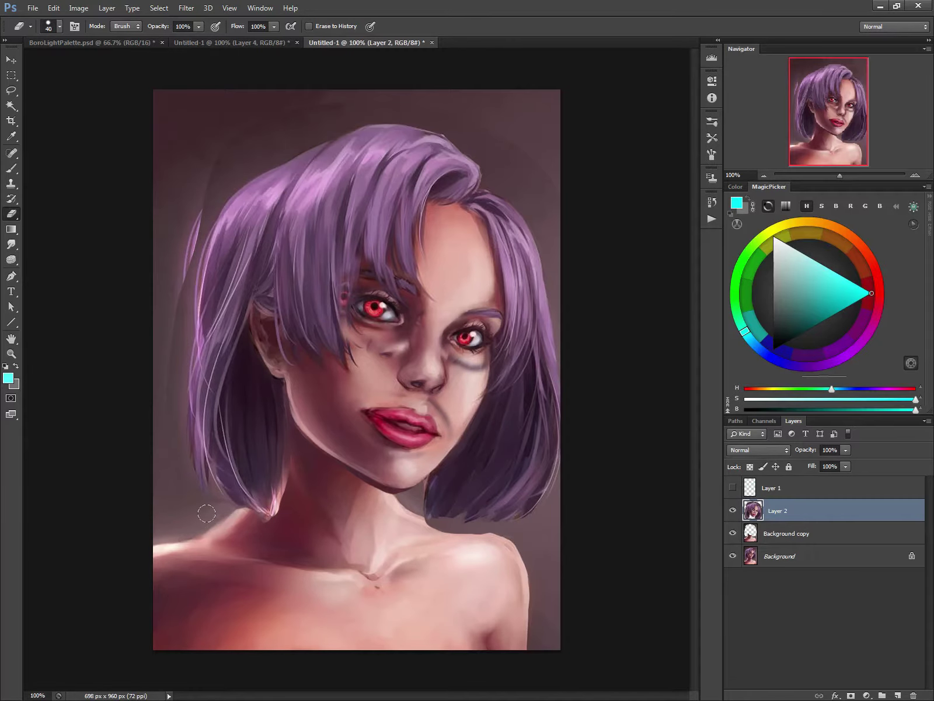
pyautogui.press('b')
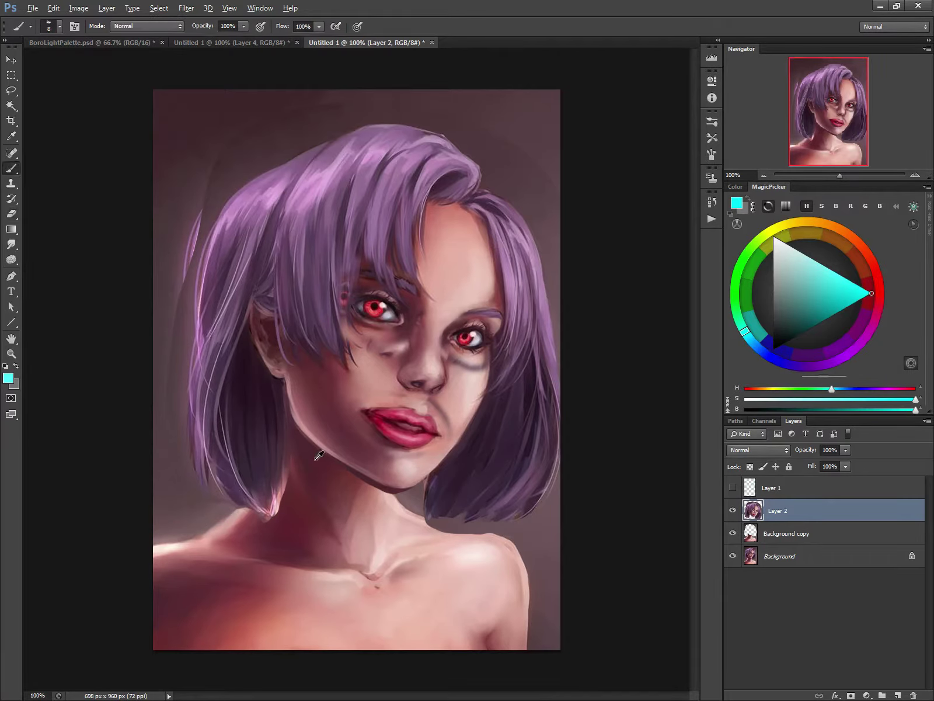
pyautogui.keyDown('alt'); pyautogui.click(319, 455); pyautogui.keyUp('alt')
pyautogui.press(']')
pyautogui.press(']')
pyautogui.press(']')
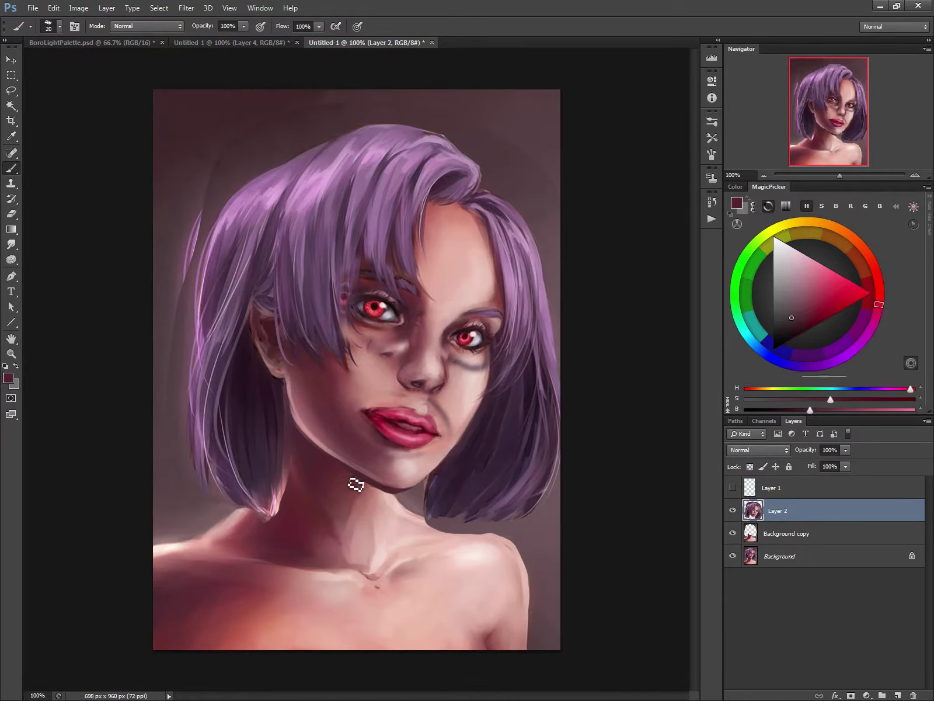
# Paint dark maroon shadows on the neck below the chin, under the left hair and jaw.
pyautogui.click(751, 535)
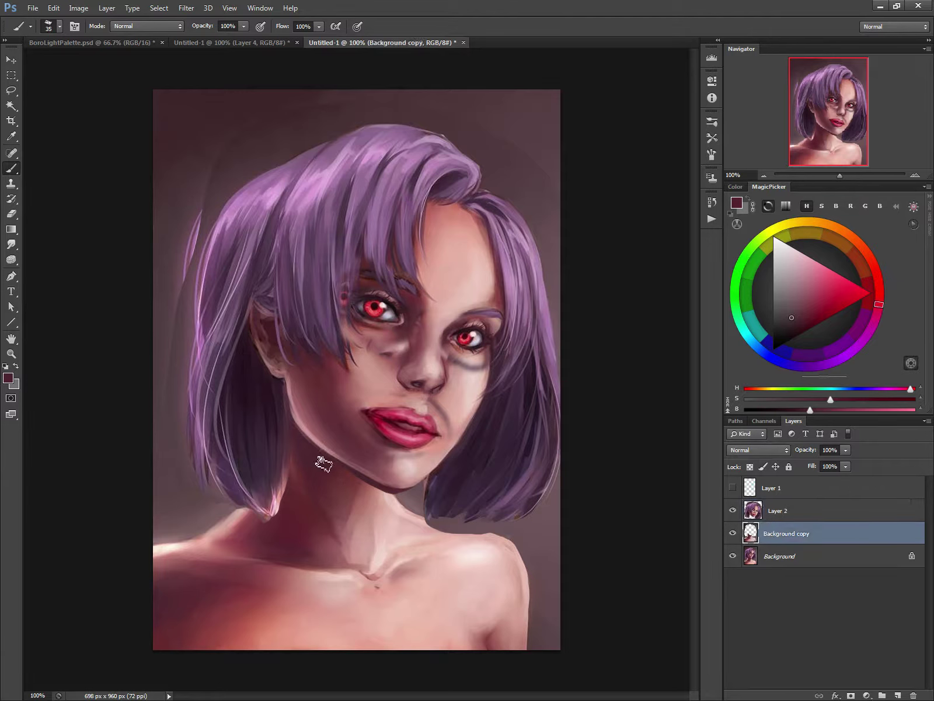
pyautogui.moveTo(337, 528); pyautogui.dragTo(357, 485)
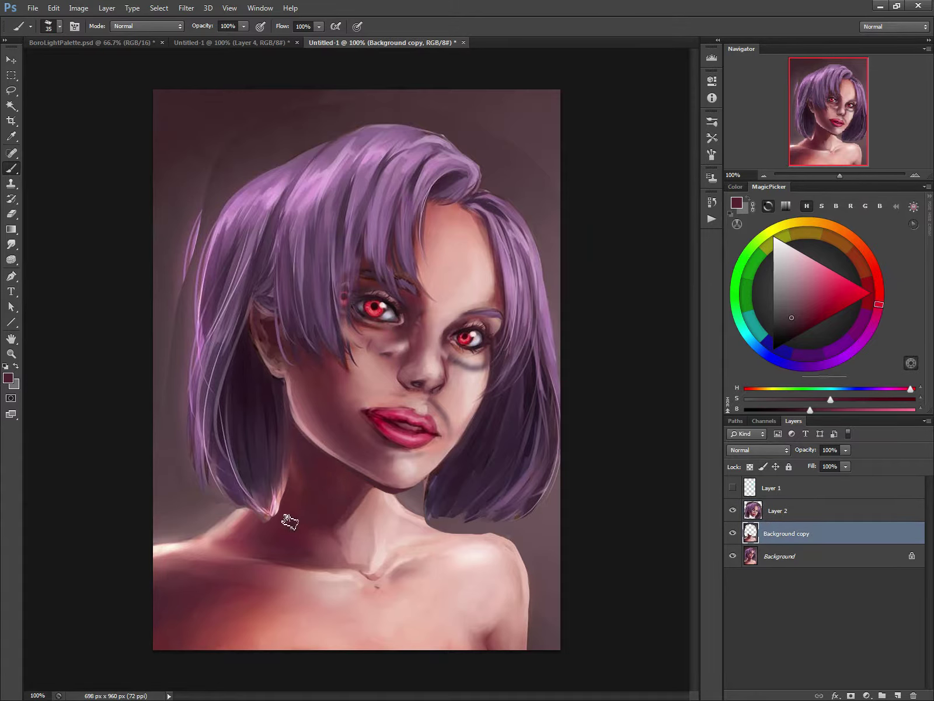
pyautogui.press(']')
pyautogui.press(']')
pyautogui.press(']')
pyautogui.press(']')
pyautogui.press(']')
pyautogui.moveTo(292, 469)
pyautogui.mouseDown()
pyautogui.moveTo(234, 529)
pyautogui.moveTo(268, 525)
pyautogui.moveTo(248, 492)
pyautogui.moveTo(241, 551)
pyautogui.mouseUp()
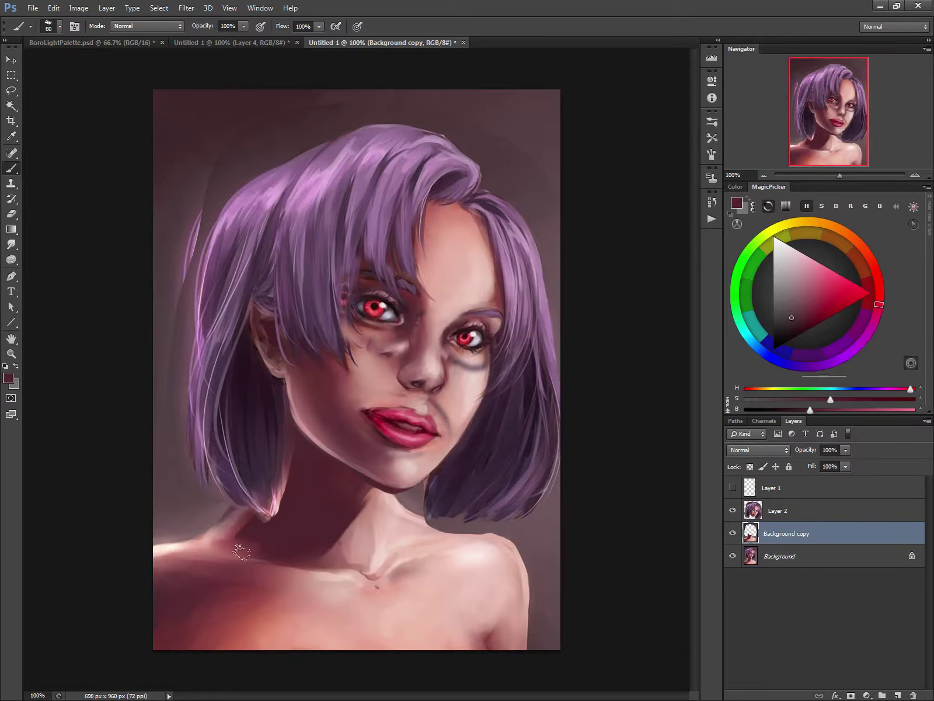
pyautogui.moveTo(379, 494); pyautogui.dragTo(327, 489)
# Erase the hair's lower edge above the shoulder on Layer 2.
pyautogui.keyDown('alt'); pyautogui.click(417, 494); pyautogui.keyUp('alt')
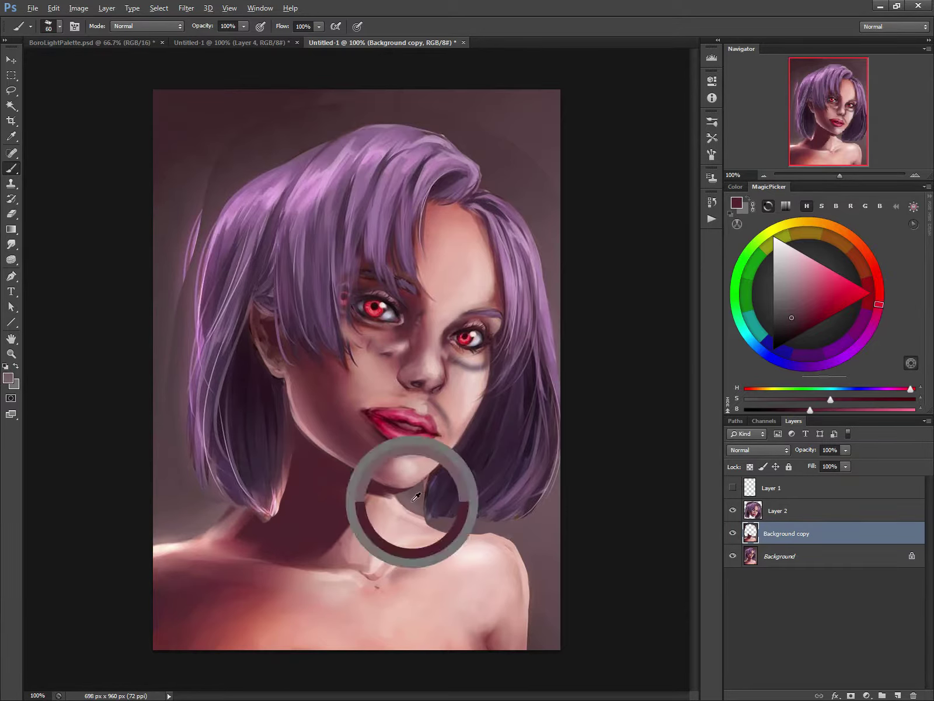
pyautogui.keyDown('ctrl'); pyautogui.click(453, 524); pyautogui.keyUp('ctrl')
pyautogui.press('e')
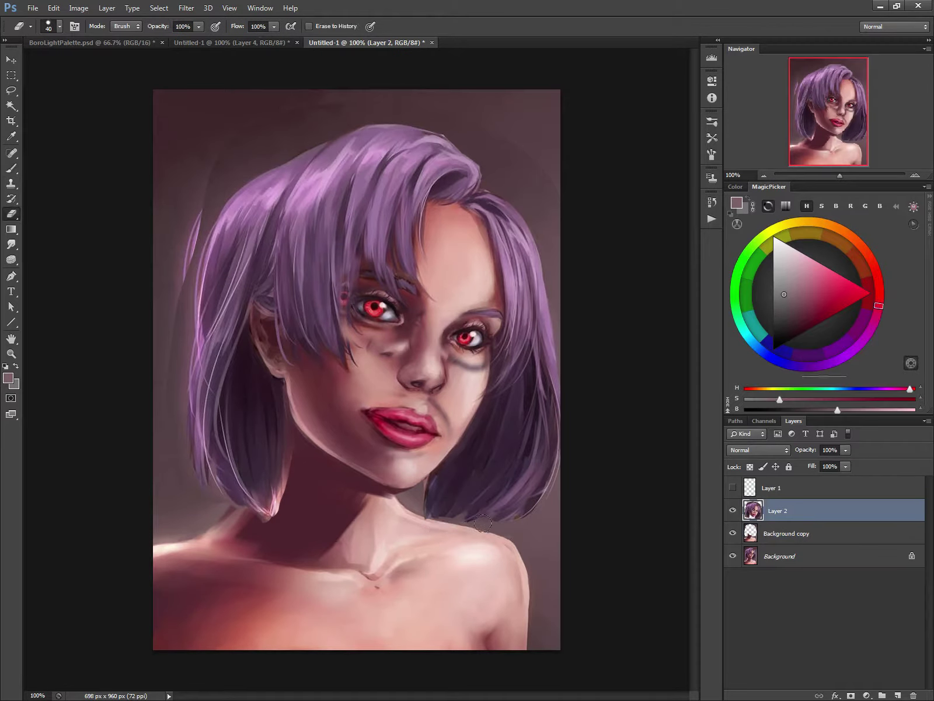
pyautogui.moveTo(482, 523); pyautogui.dragTo(433, 517)
pyautogui.press('b')
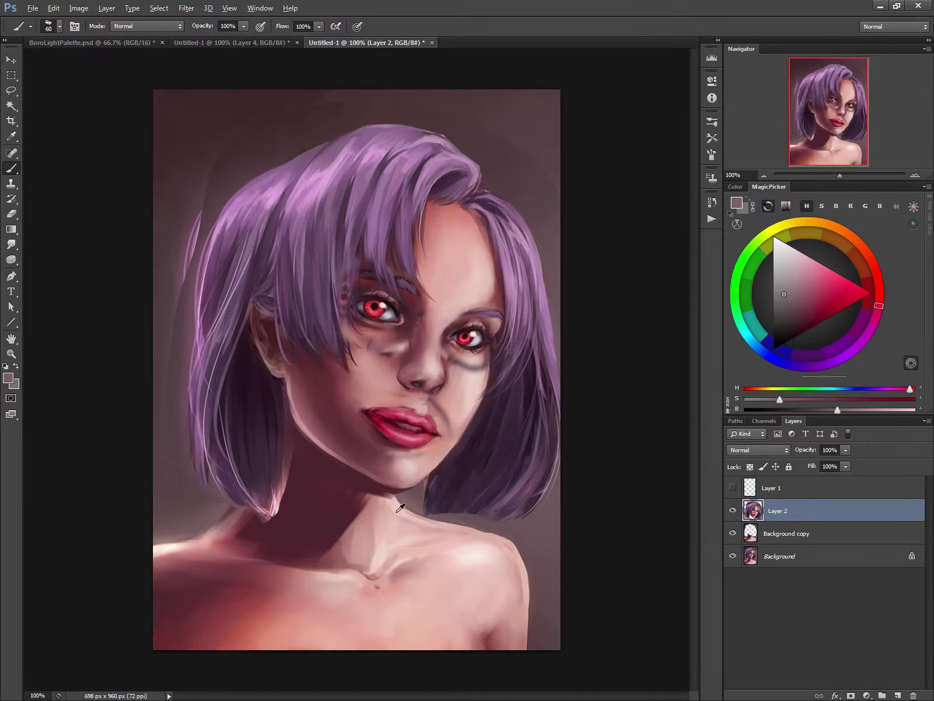
# Lasso the right shoulder area on Background copy, redrawing the outline once.
pyautogui.press('alt')
pyautogui.click(13, 90)
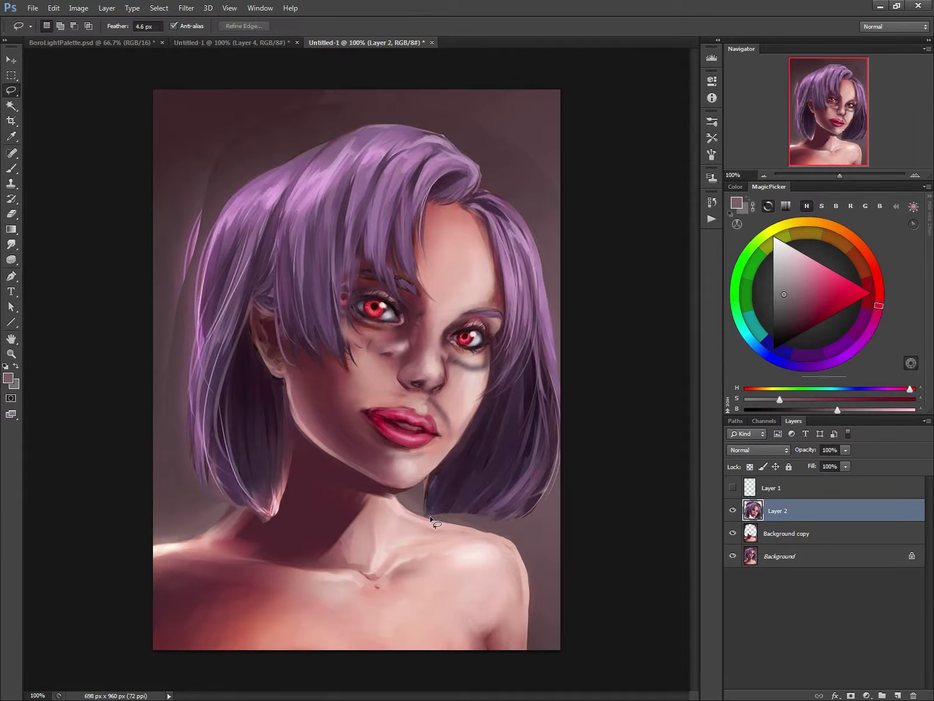
pyautogui.moveTo(536, 640); pyautogui.dragTo(452, 523)
pyautogui.click(441, 520)
pyautogui.moveTo(576, 562); pyautogui.dragTo(527, 672)
pyautogui.moveTo(418, 562); pyautogui.dragTo(431, 520)
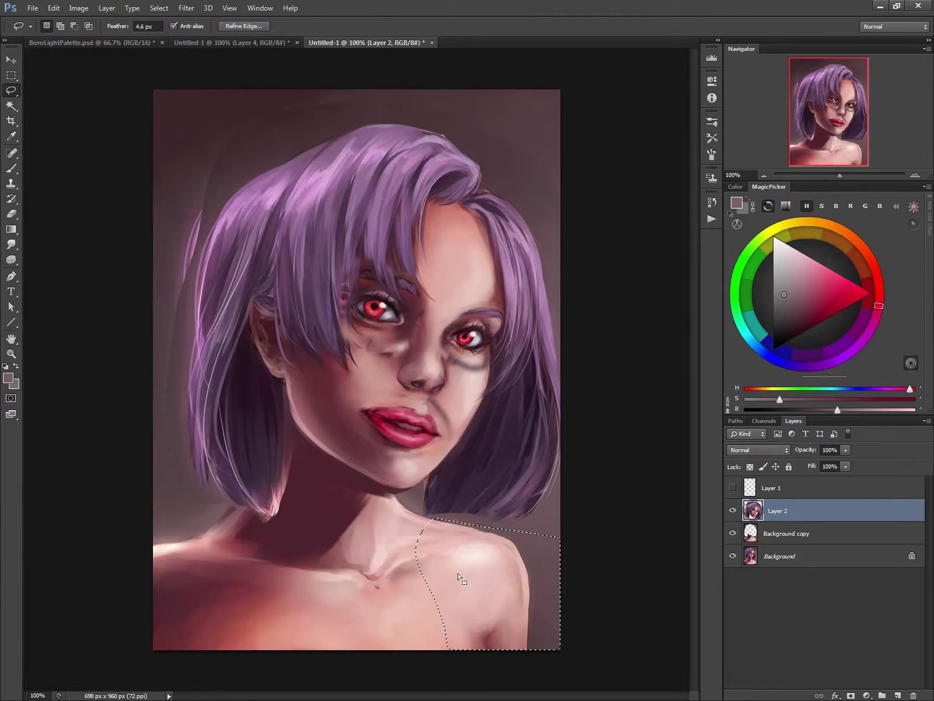
pyautogui.press('alt')
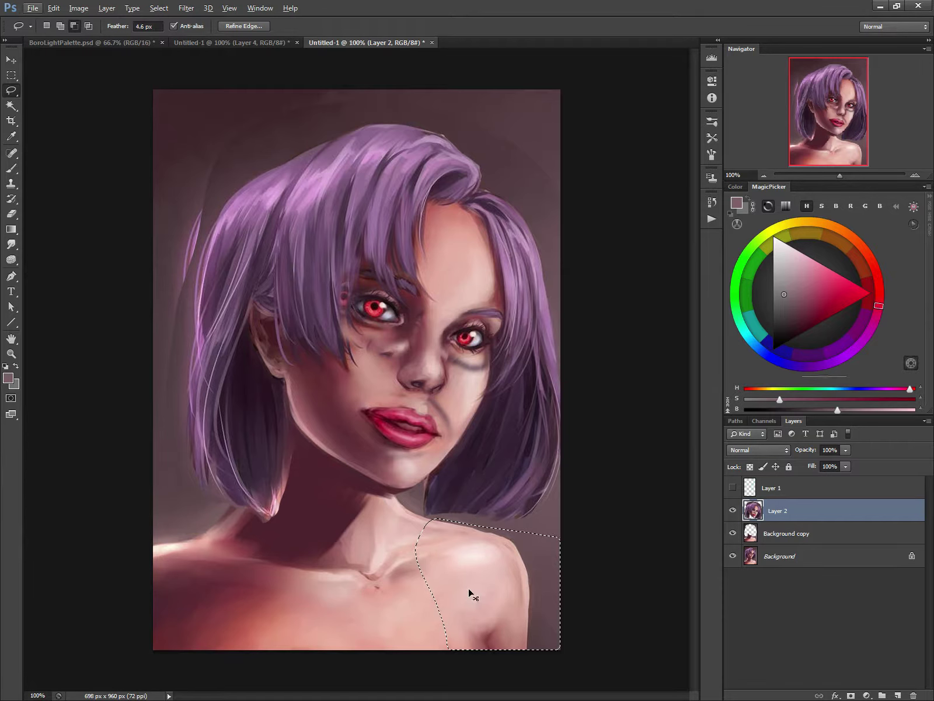
pyautogui.click(471, 594)
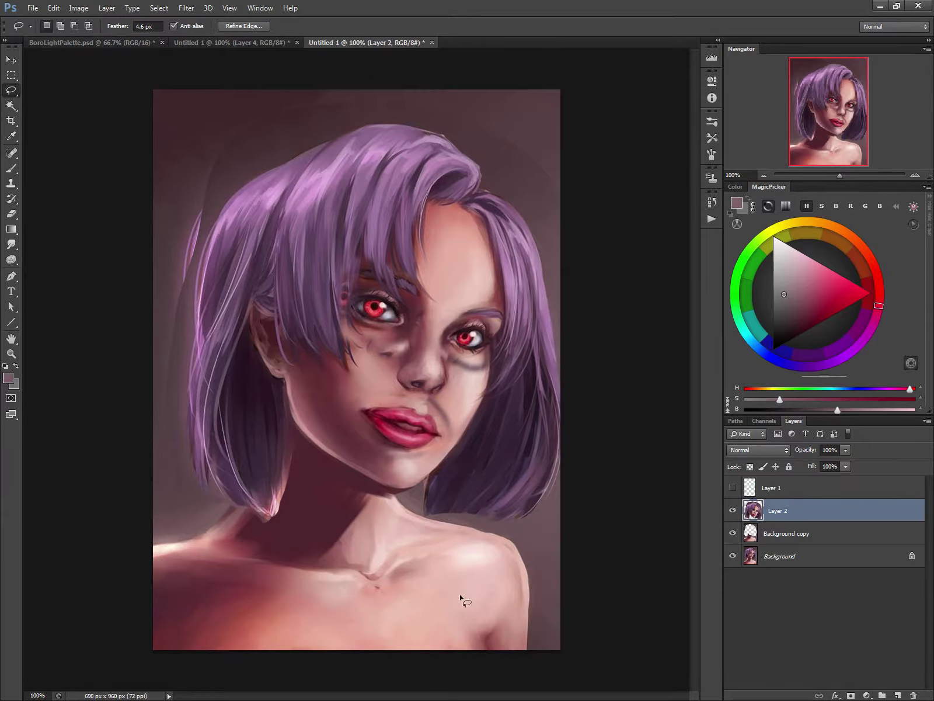
pyautogui.moveTo(430, 550); pyautogui.dragTo(423, 518)
pyautogui.moveTo(577, 599)
pyautogui.mouseDown()
pyautogui.moveTo(448, 684)
pyautogui.moveTo(417, 588)
pyautogui.moveTo(418, 558)
pyautogui.moveTo(430, 573)
pyautogui.moveTo(407, 573)
pyautogui.moveTo(416, 571)
pyautogui.mouseUp()
pyautogui.click(747, 526)
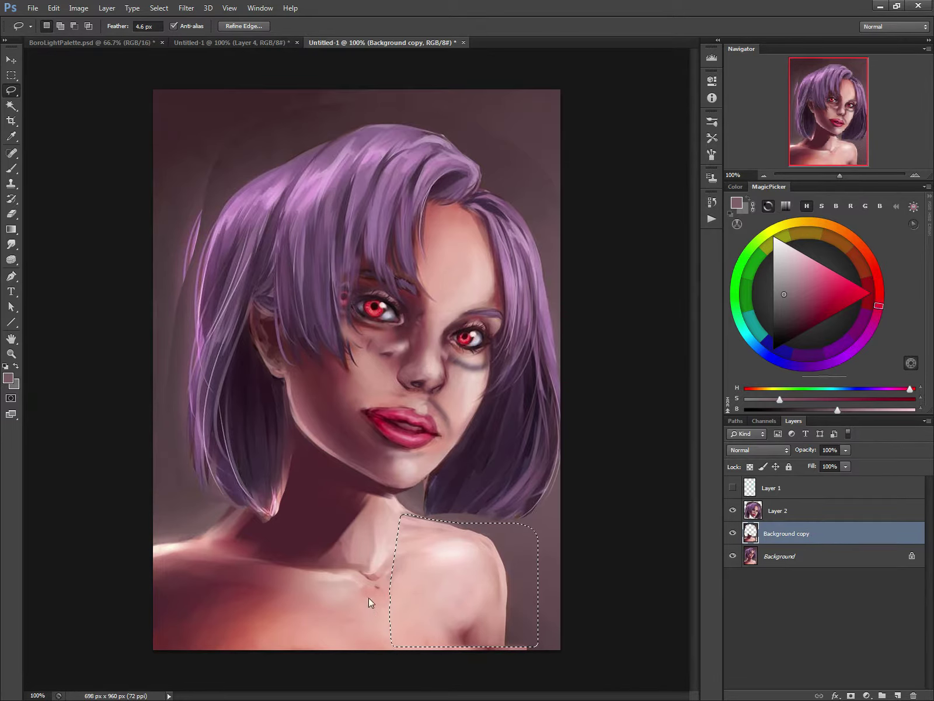
# Scale the right shoulder to about 103% width and 106% height, then deselect.
pyautogui.hotkey('ctrl', 't')
pyautogui.moveTo(385, 647); pyautogui.dragTo(379, 655)
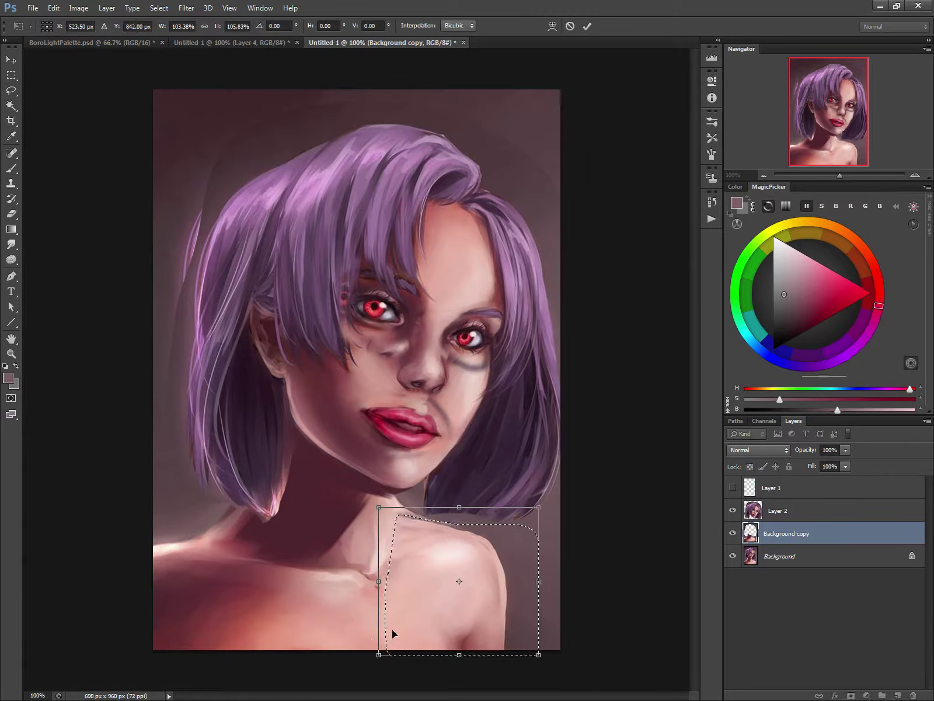
pyautogui.press('Return')
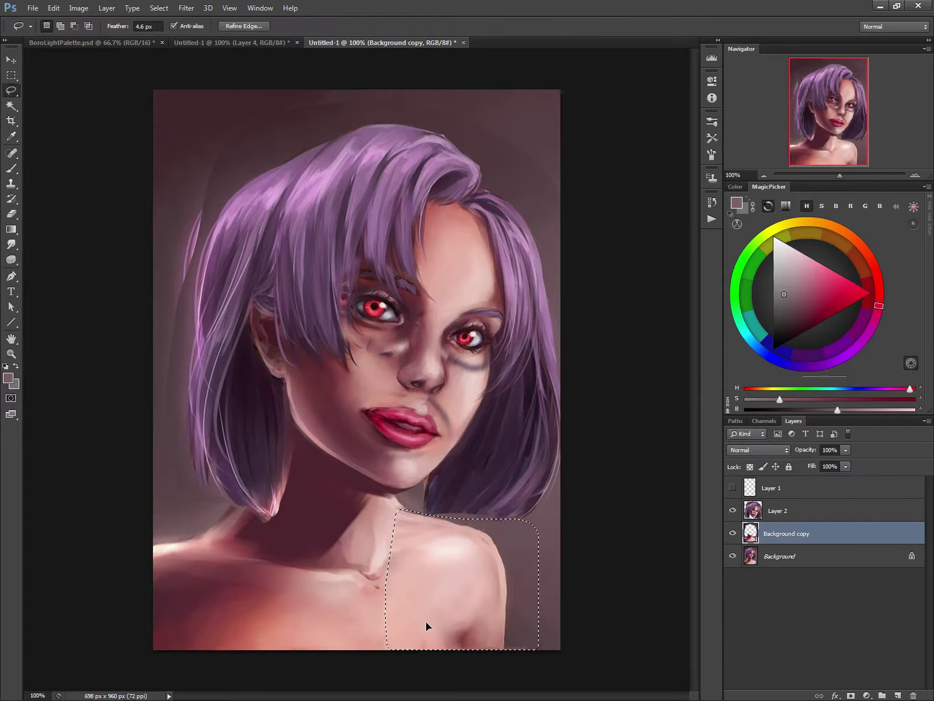
pyautogui.hotkey('ctrl', 'd')
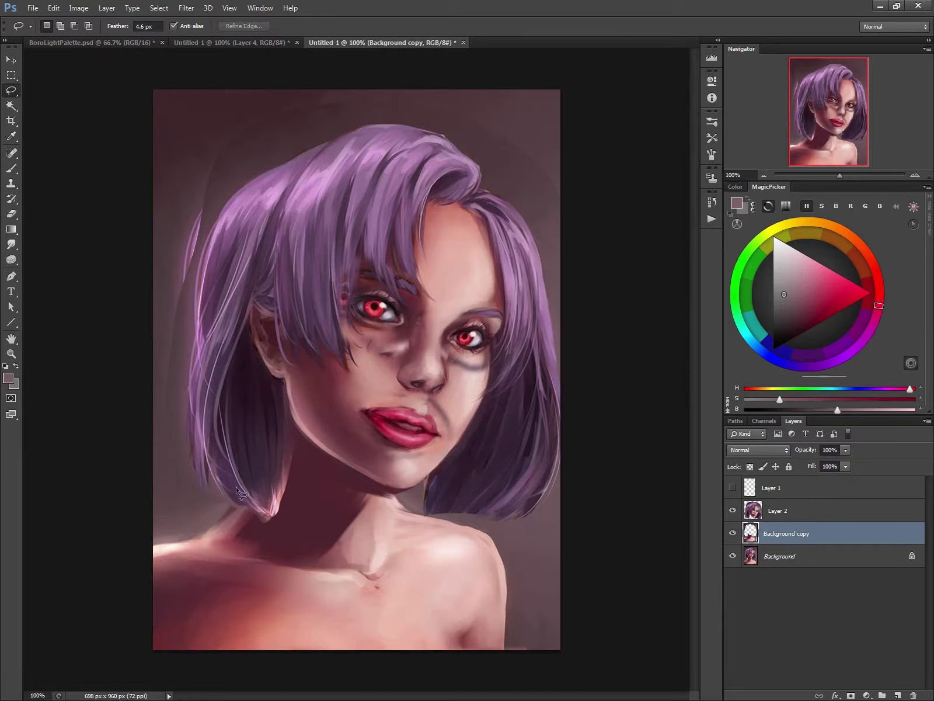
pyautogui.press('b')
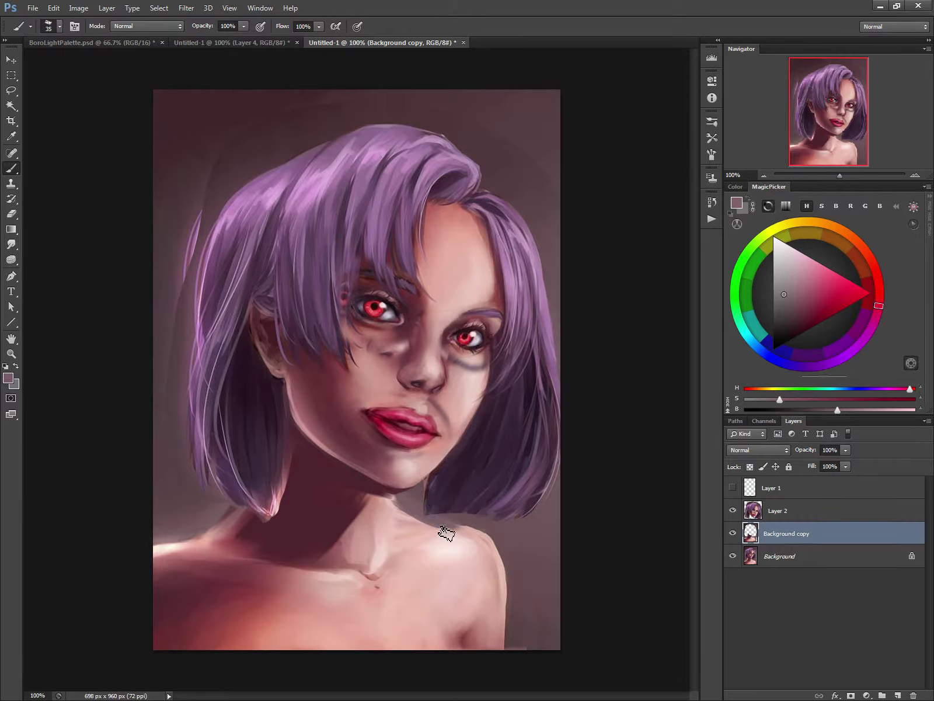
# Darken the right shoulder's edges and extend maroon shadow over the left neck and shoulder.
pyautogui.moveTo(446, 533)
pyautogui.mouseDown()
pyautogui.moveTo(490, 555)
pyautogui.moveTo(505, 587)
pyautogui.moveTo(479, 523)
pyautogui.moveTo(507, 604)
pyautogui.mouseUp()
pyautogui.keyDown('alt'); pyautogui.click(513, 532); pyautogui.keyUp('alt')
pyautogui.keyDown('alt'); pyautogui.click(501, 568); pyautogui.keyUp('alt')
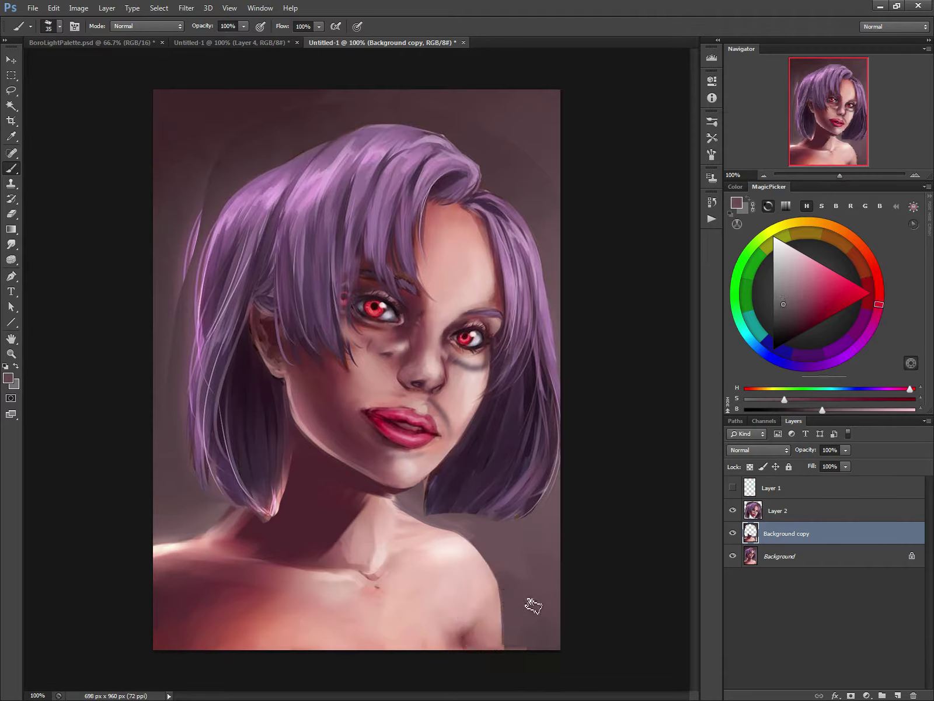
pyautogui.keyDown('alt'); pyautogui.click(227, 534); pyautogui.keyUp('alt')
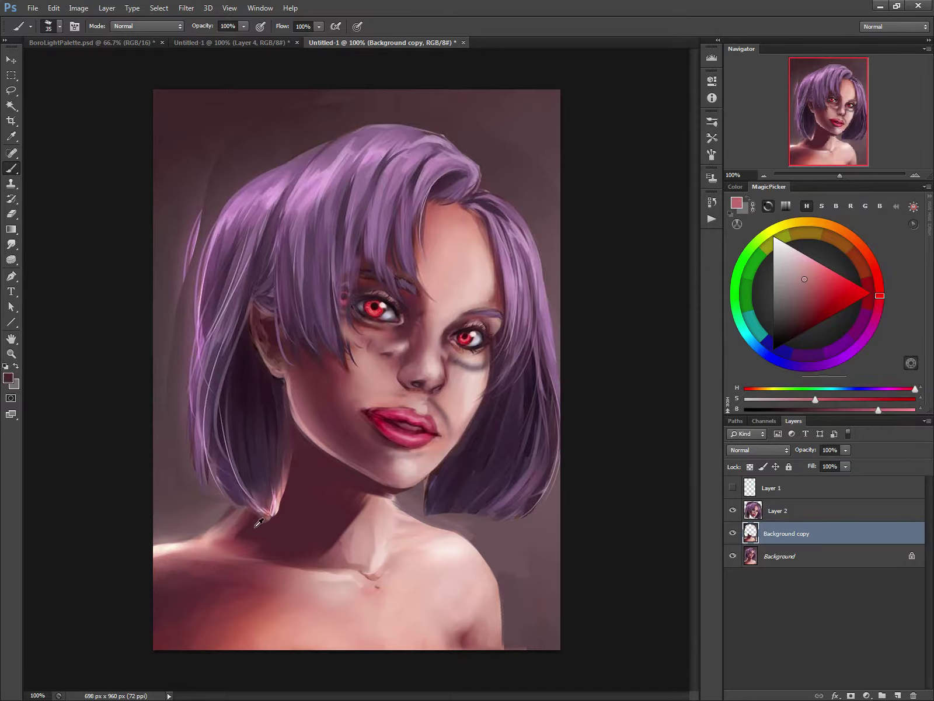
pyautogui.keyDown('alt'); pyautogui.click(221, 530); pyautogui.keyUp('alt')
pyautogui.moveTo(240, 503)
pyautogui.mouseDown()
pyautogui.moveTo(193, 555)
pyautogui.moveTo(255, 517)
pyautogui.moveTo(209, 553)
pyautogui.moveTo(266, 537)
pyautogui.moveTo(194, 532)
pyautogui.moveTo(231, 545)
pyautogui.moveTo(193, 558)
pyautogui.moveTo(195, 546)
pyautogui.moveTo(175, 534)
pyautogui.moveTo(142, 559)
pyautogui.moveTo(169, 557)
pyautogui.moveTo(160, 549)
pyautogui.moveTo(215, 526)
pyautogui.moveTo(204, 532)
pyautogui.moveTo(223, 505)
pyautogui.moveTo(202, 505)
pyautogui.moveTo(181, 537)
pyautogui.moveTo(143, 560)
pyautogui.mouseUp()
# Sample lighter mauve, pink and maroon skin tones from the neck with a smaller brush.
pyautogui.keyDown('alt'); pyautogui.click(204, 508); pyautogui.keyUp('alt')
pyautogui.keyDown('alt'); pyautogui.click(200, 504); pyautogui.keyUp('alt')
pyautogui.keyDown('alt'); pyautogui.click(397, 503); pyautogui.keyUp('alt')
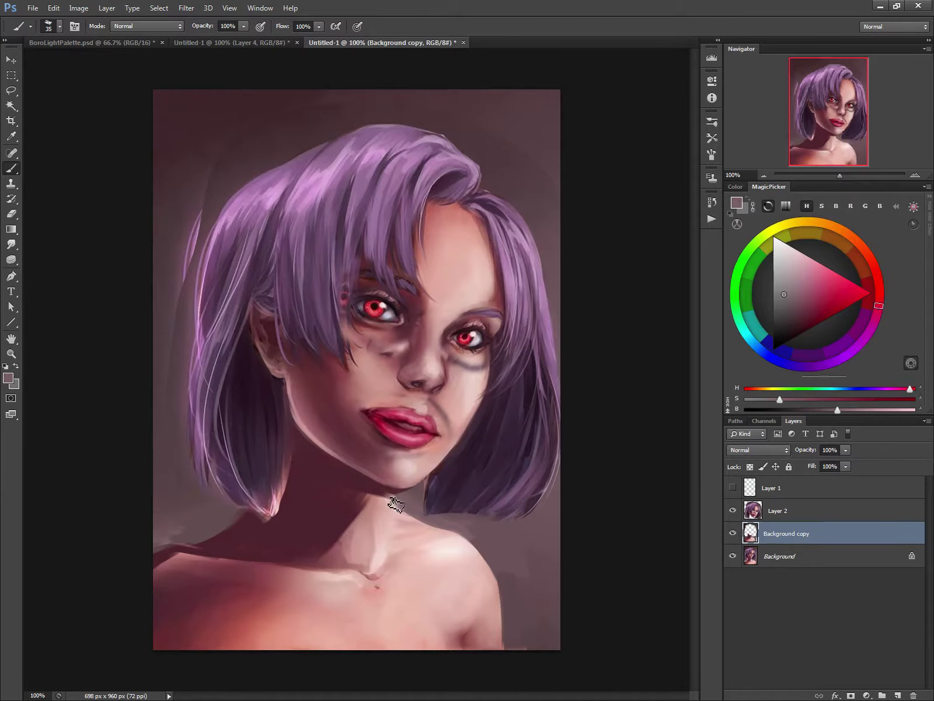
pyautogui.keyDown('alt'); pyautogui.click(385, 500); pyautogui.keyUp('alt')
pyautogui.press('[')
pyautogui.press('[')
pyautogui.press('[')
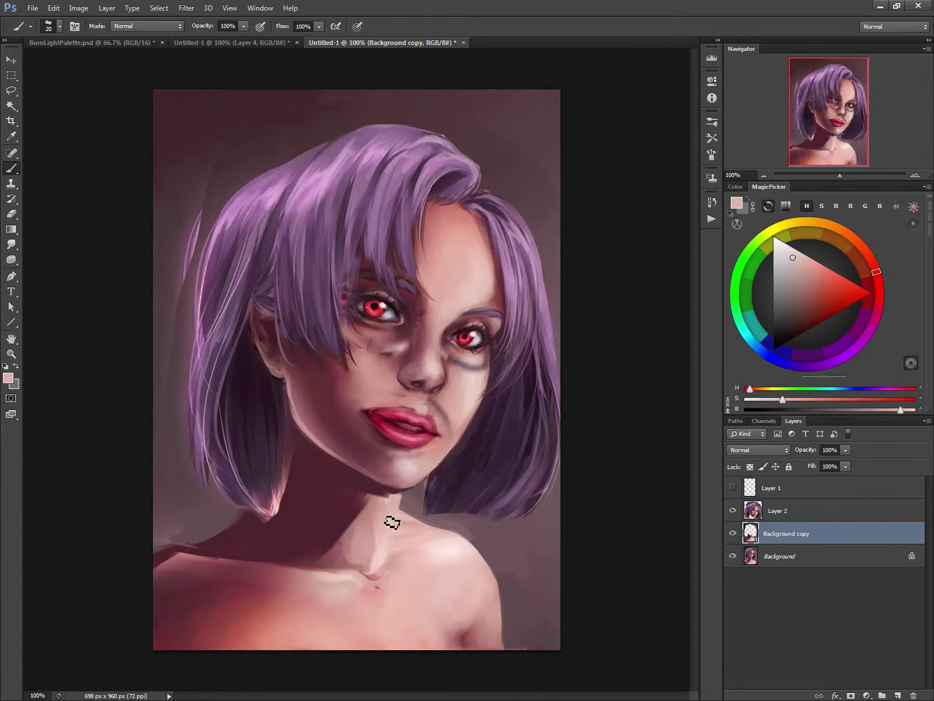
pyautogui.keyDown('alt'); pyautogui.click(349, 503); pyautogui.keyUp('alt')
pyautogui.press('[')
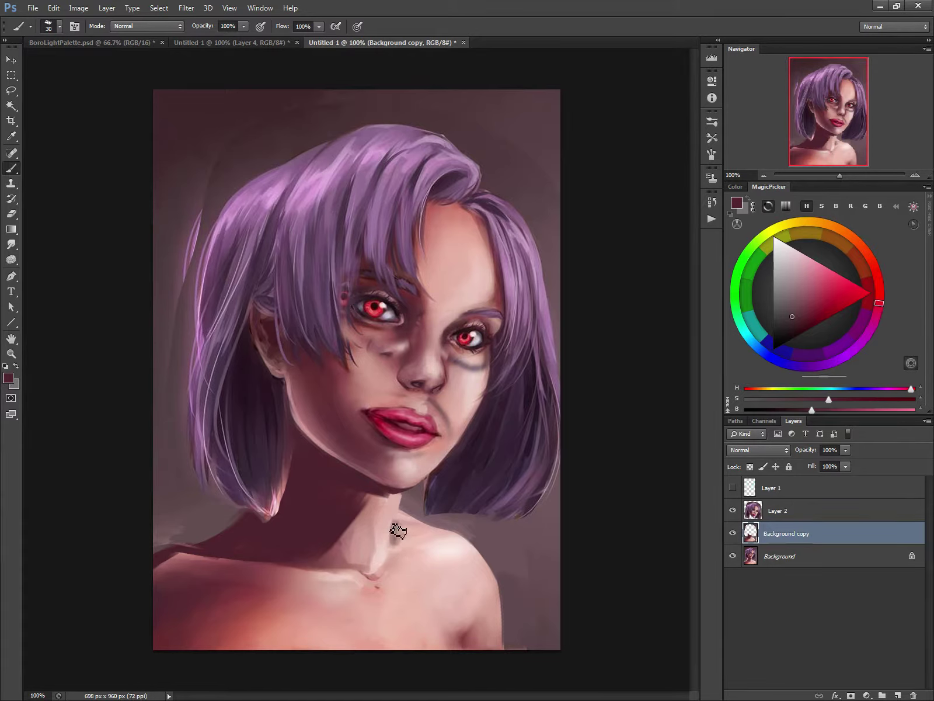
pyautogui.keyDown('alt'); pyautogui.click(412, 505); pyautogui.keyUp('alt')
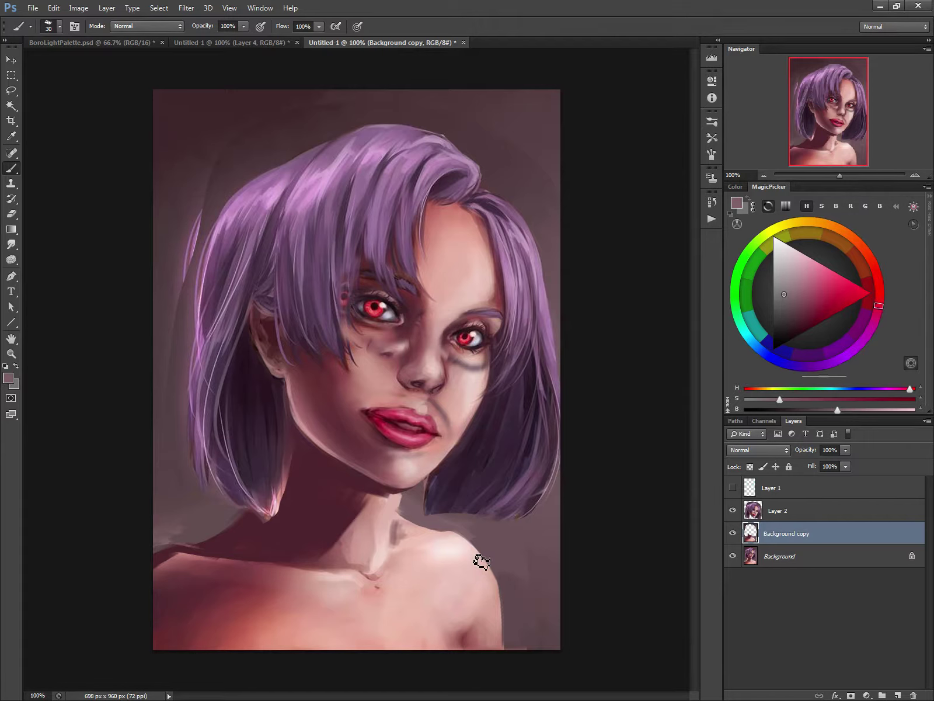
# Paint light pink over the dark smudge under the right eye on Layer 2.
pyautogui.keyDown('alt'); pyautogui.click(476, 364); pyautogui.keyUp('alt')
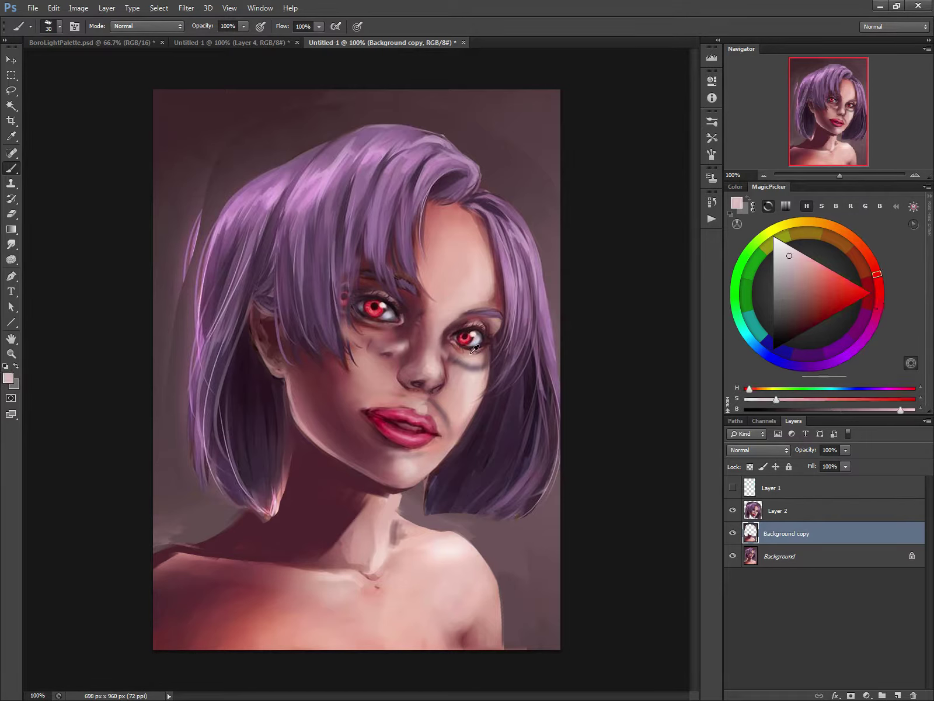
pyautogui.click(753, 513)
pyautogui.keyDown('alt'); pyautogui.click(476, 369); pyautogui.keyUp('alt')
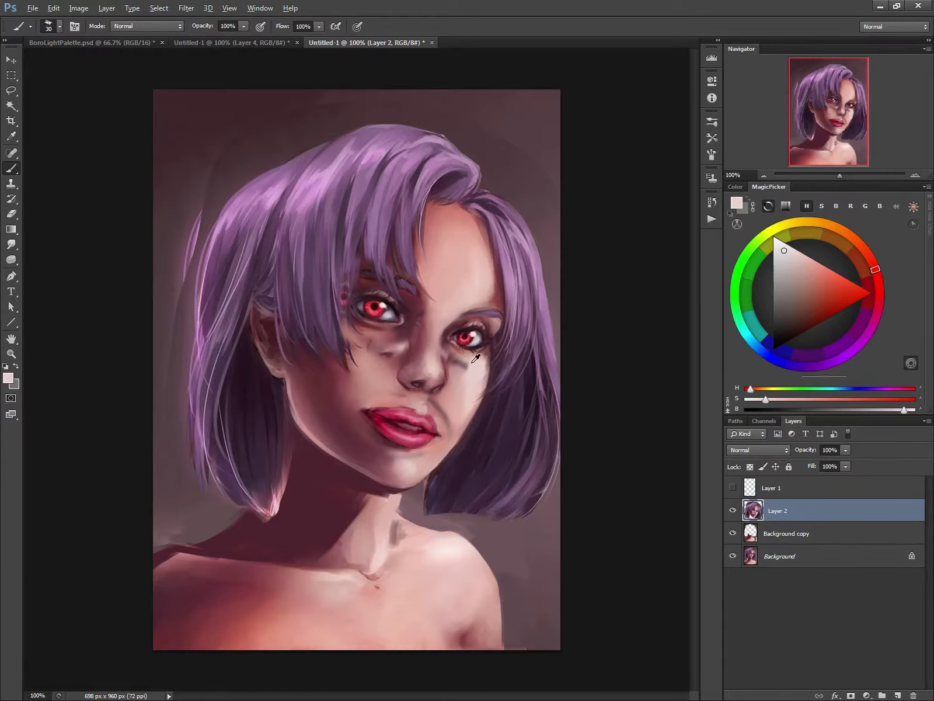
pyautogui.moveTo(475, 359)
pyautogui.mouseDown()
pyautogui.moveTo(453, 366)
pyautogui.moveTo(476, 389)
pyautogui.mouseUp()
pyautogui.keyDown('alt'); pyautogui.click(447, 359); pyautogui.keyUp('alt')
pyautogui.press(']')
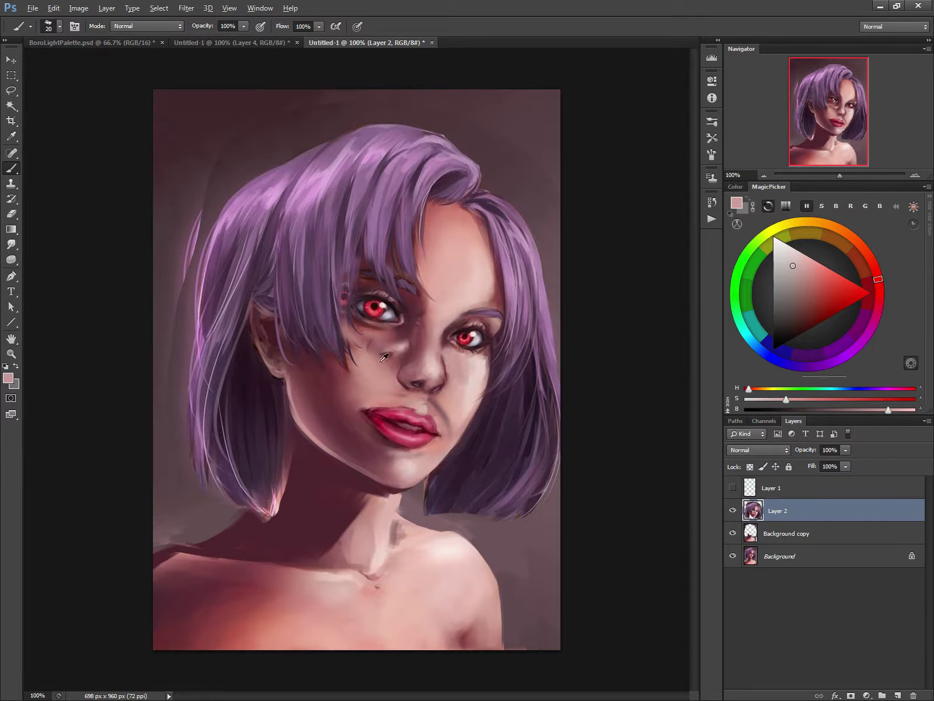